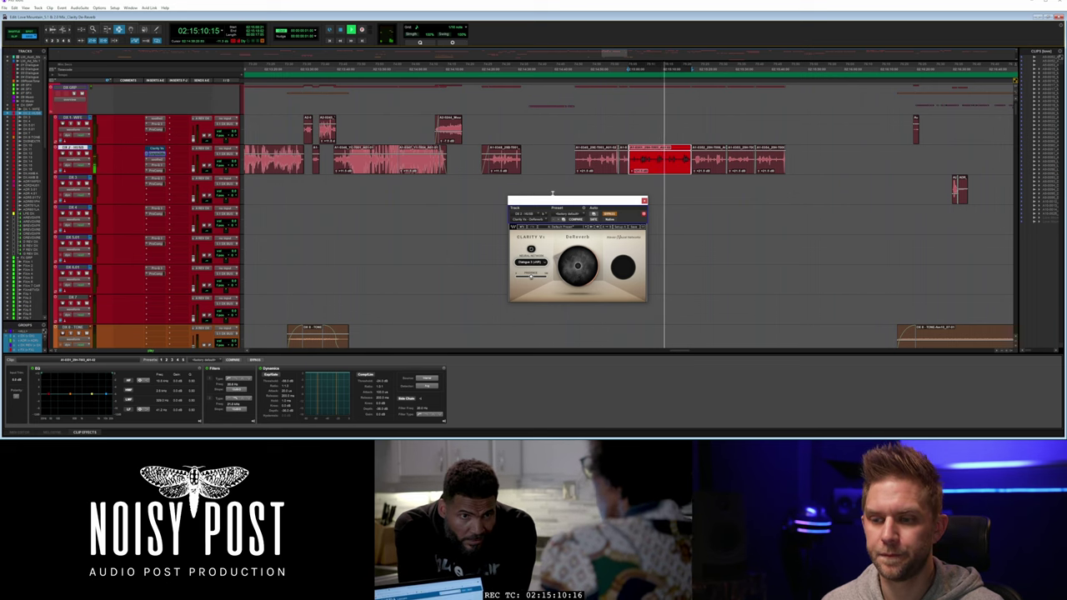
# Adjust the Clarity Vx ambience reduction on the second dialogue track while playing the selected clip.
pyautogui.press('space')
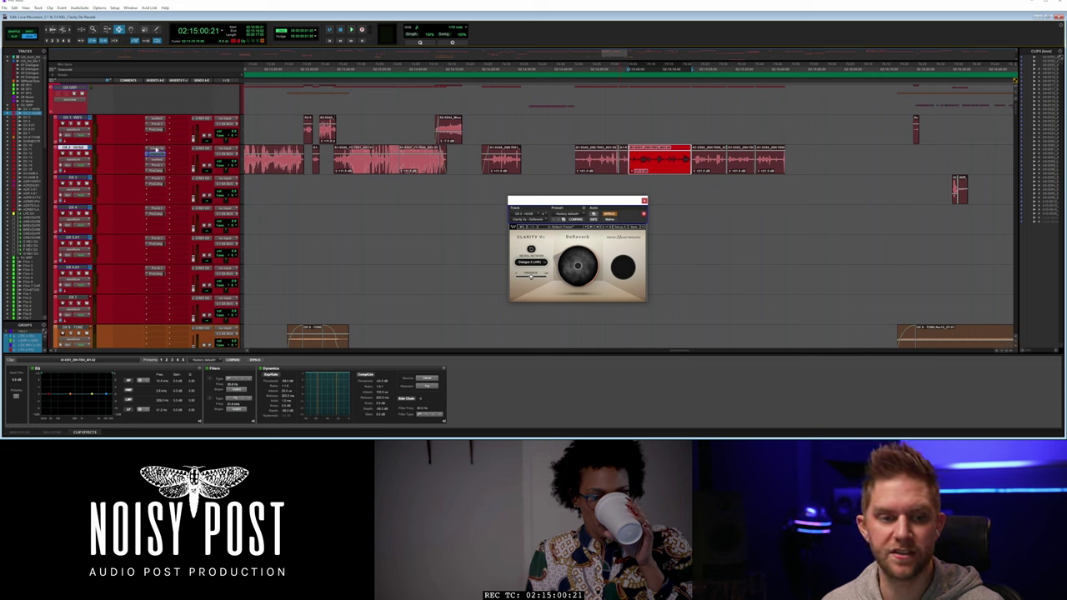
pyautogui.click(156, 150)
pyautogui.press('space')
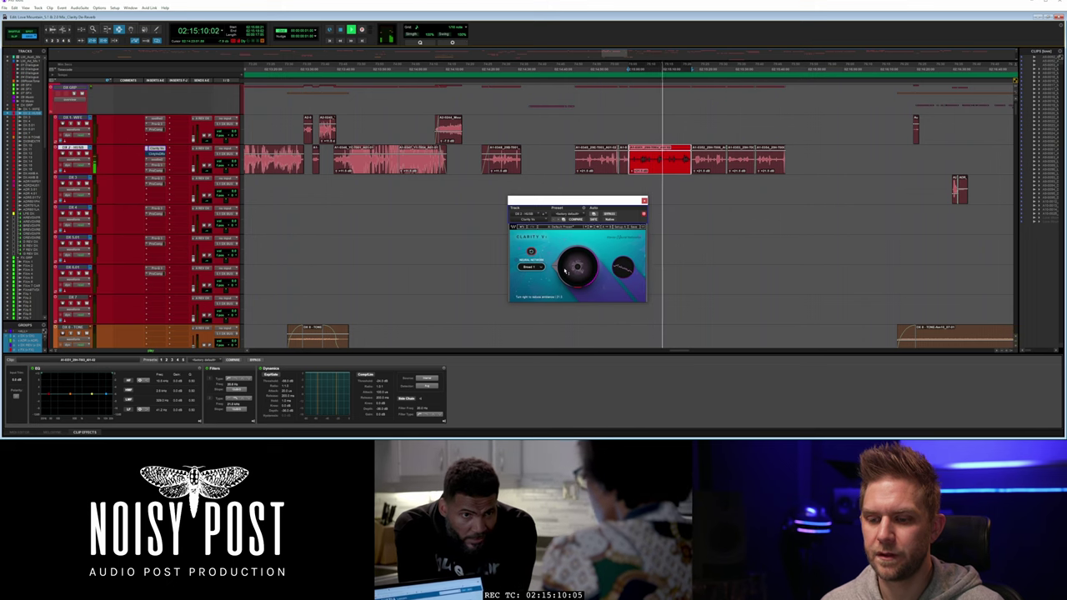
pyautogui.press('space')
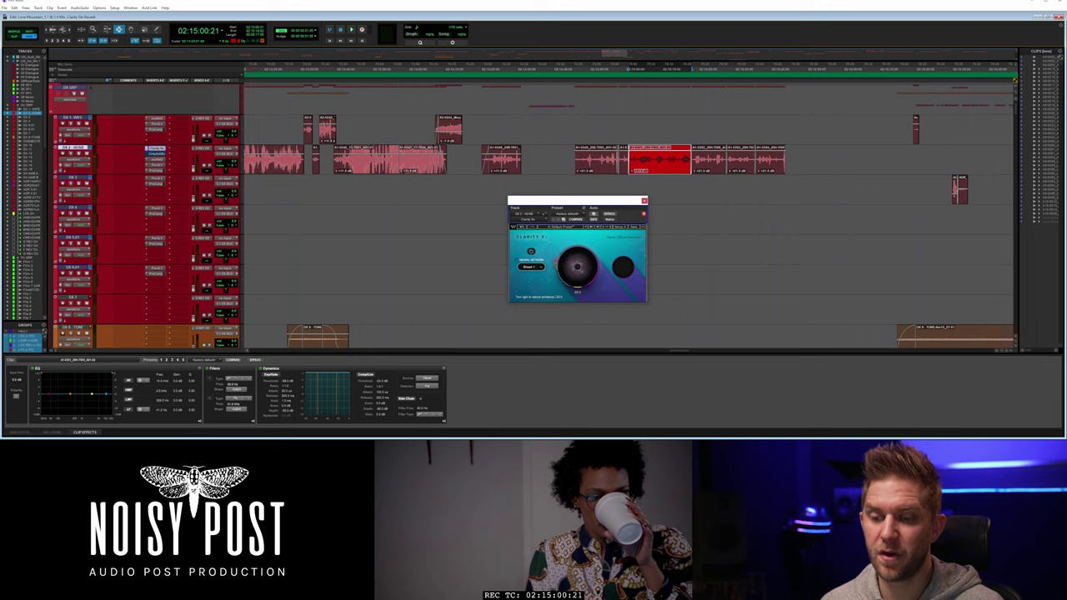
# Open Clarity Vx DeReverb on the same track, adjust its reverb reduction and play the selected clip.
pyautogui.click(156, 154)
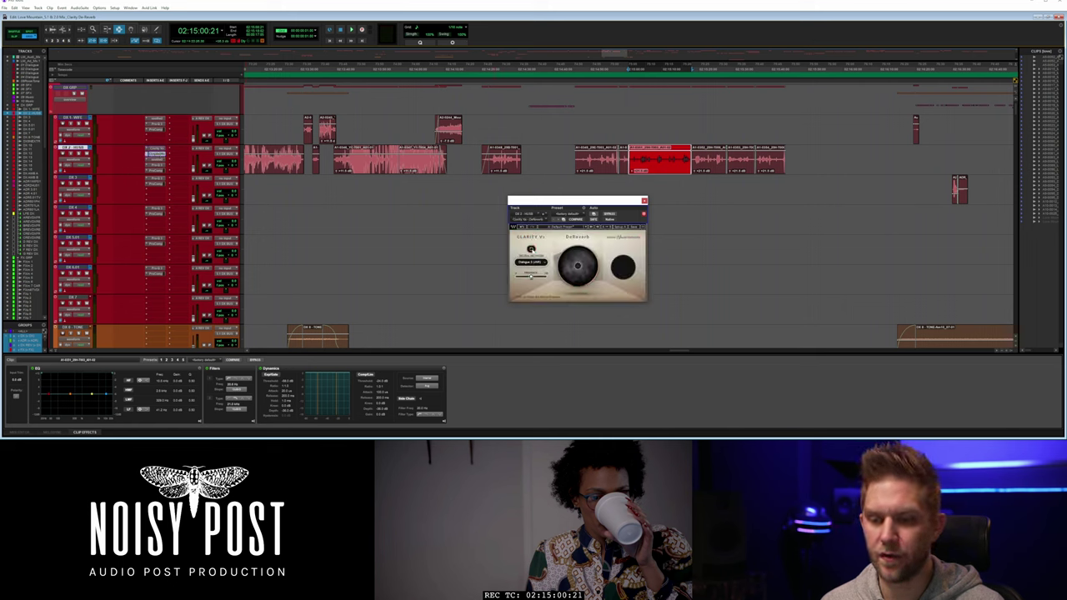
pyautogui.moveTo(572, 259)
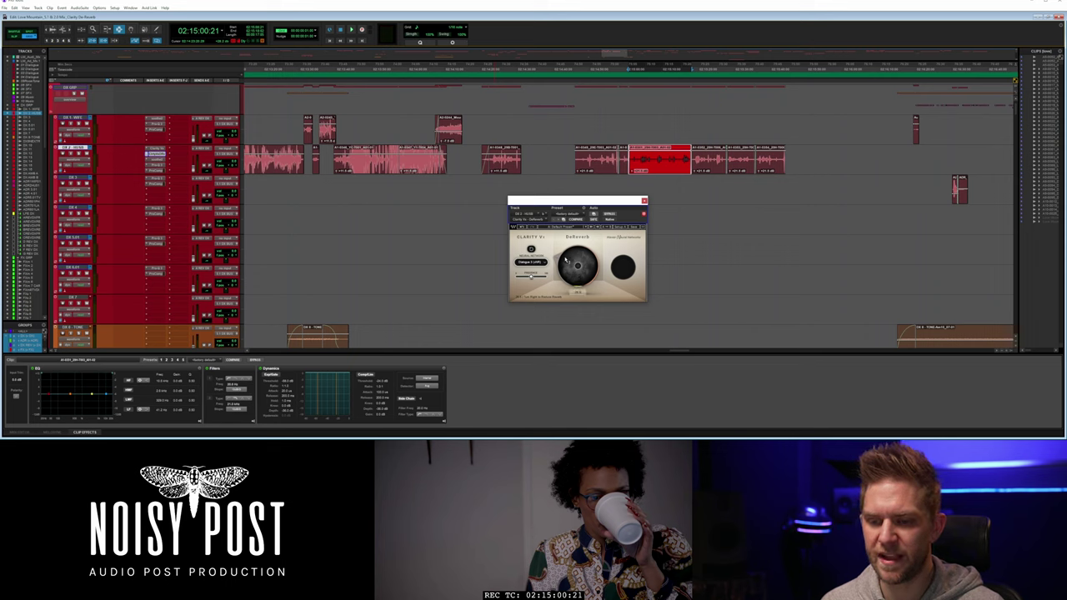
pyautogui.press('space')
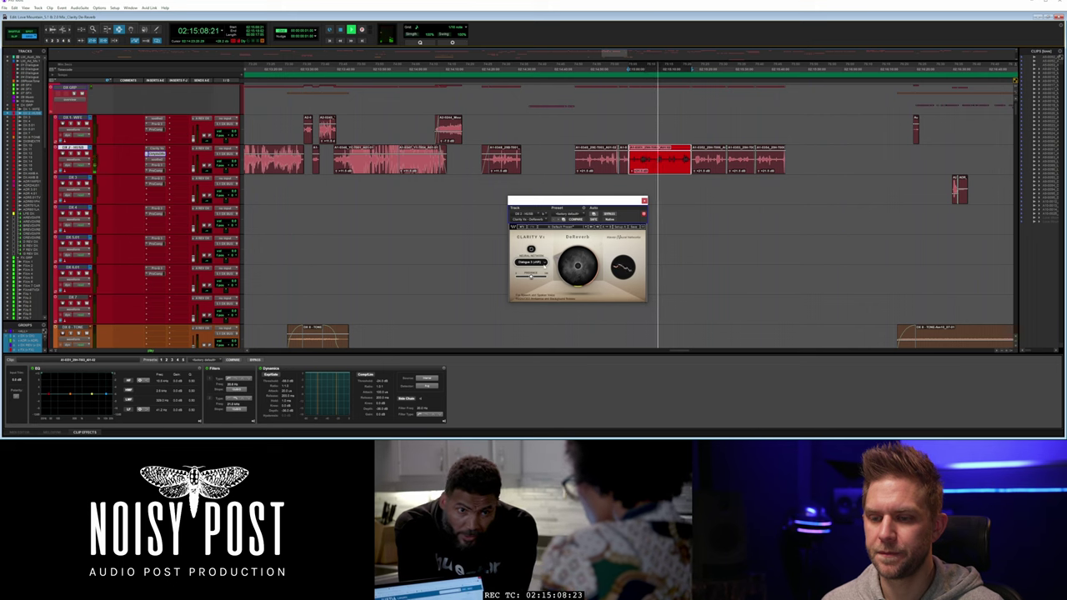
pyautogui.press('space')
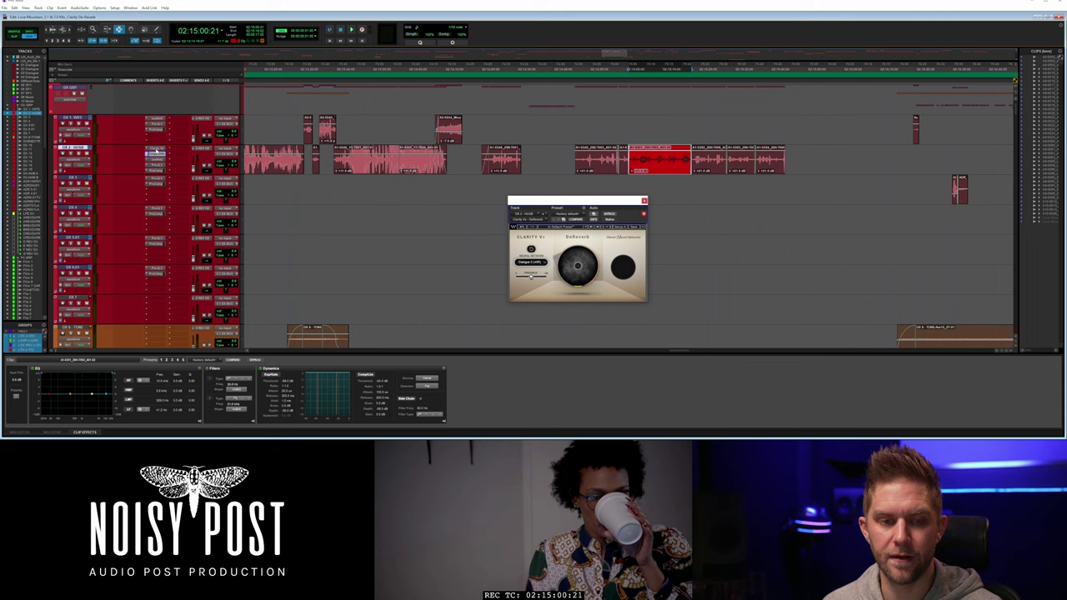
# Audition the selected dialogue clip repeatedly, comparing the Clarity Vx and DeReverb inserts active and bypassed.
pyautogui.press('space')
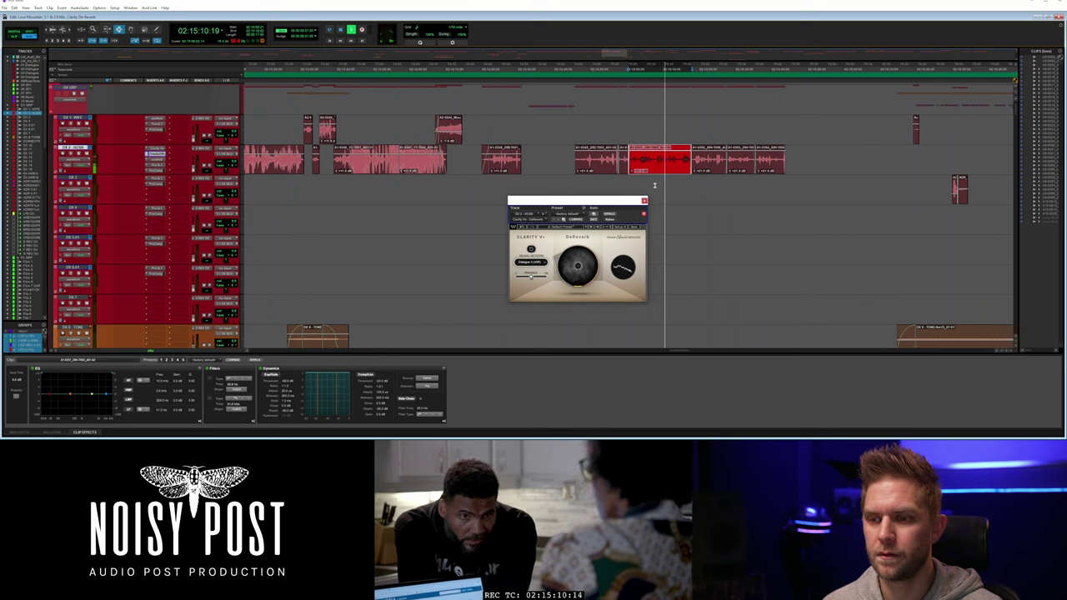
pyautogui.click(626, 185)
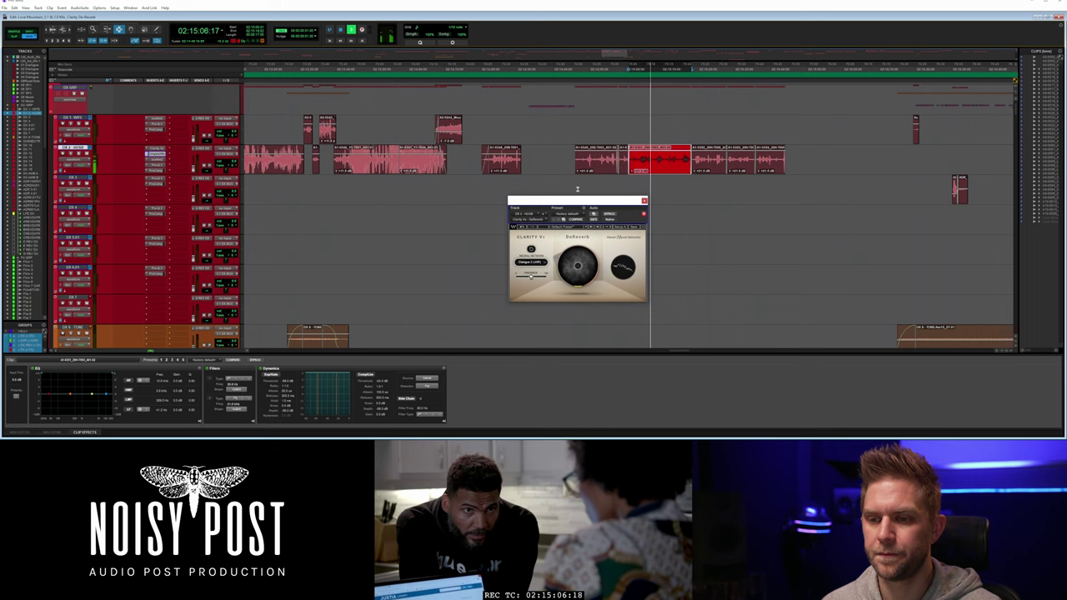
pyautogui.hotkey('ctrl', '=')
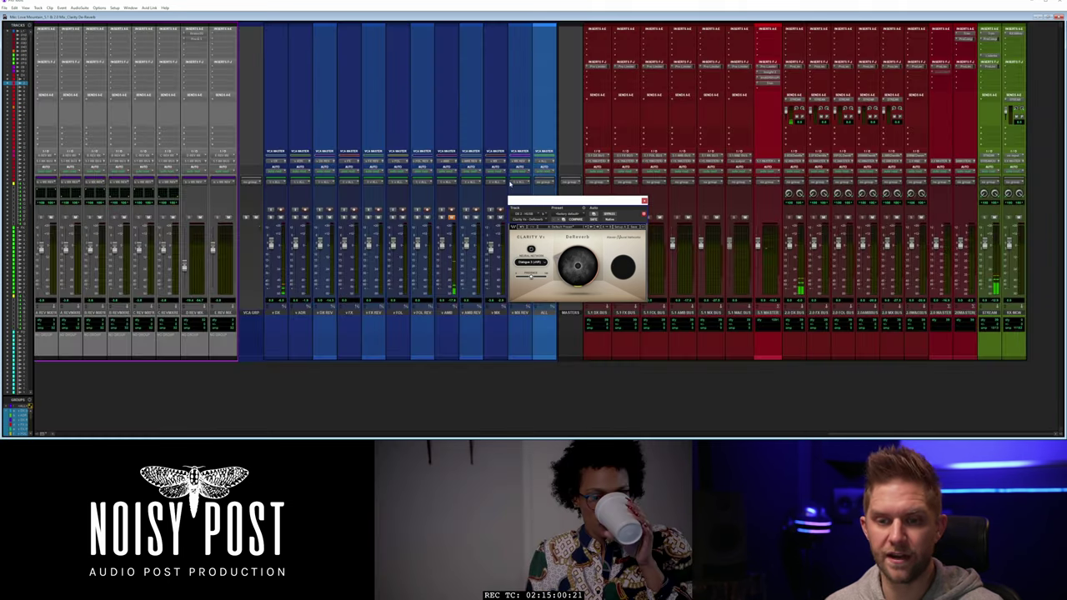
pyautogui.hotkey('ctrl', '=')
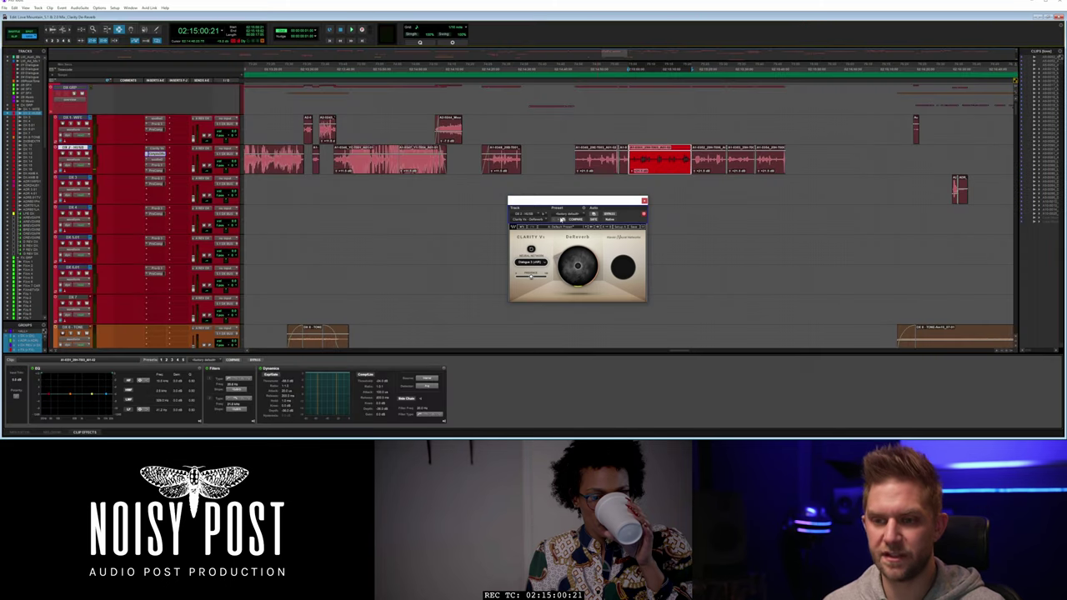
pyautogui.press('space')
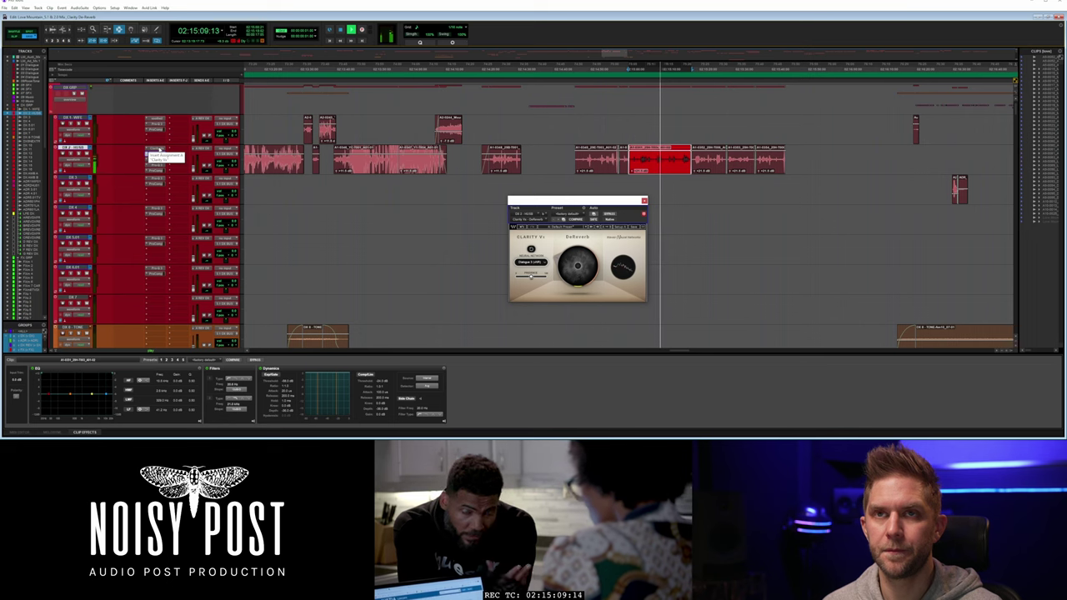
pyautogui.press('space')
pyautogui.press('space')
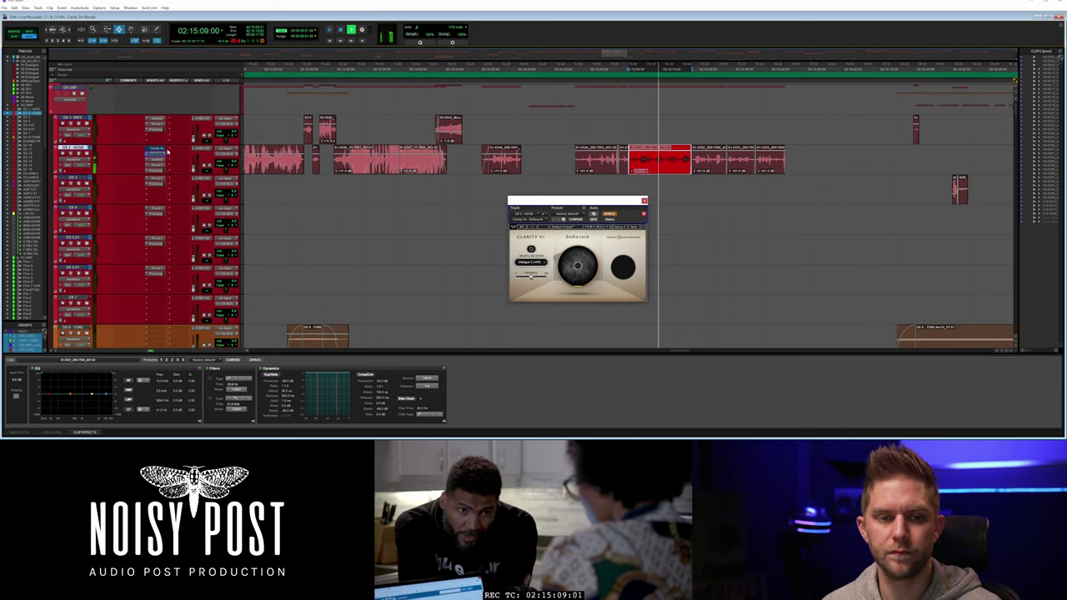
pyautogui.press('space')
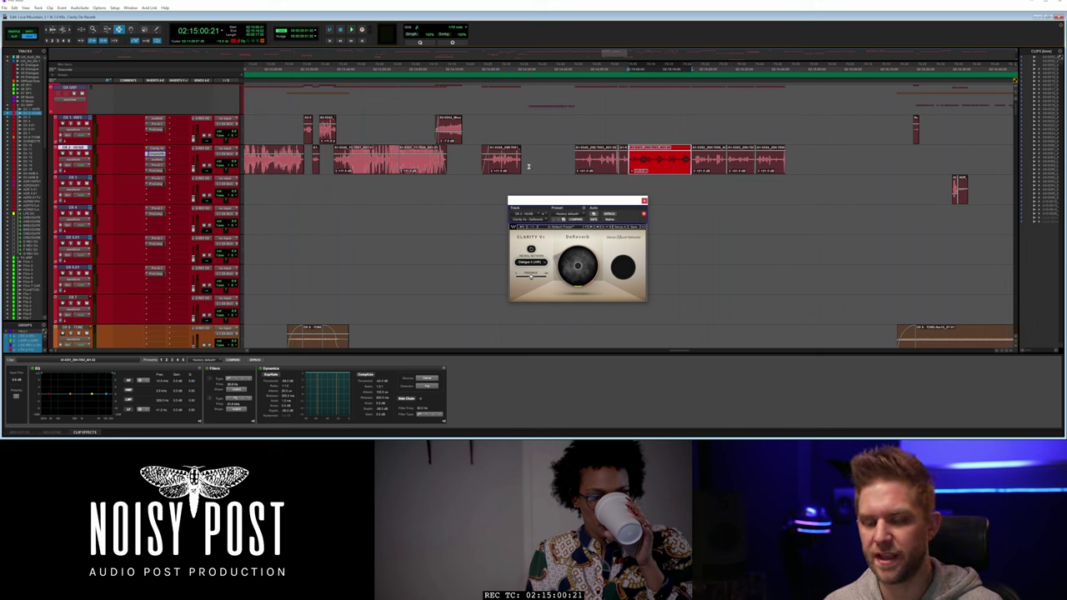
# Refine the Clarity Vx DeReverb amount and compare the selected clip with the processing active and bypassed.
pyautogui.press('space')
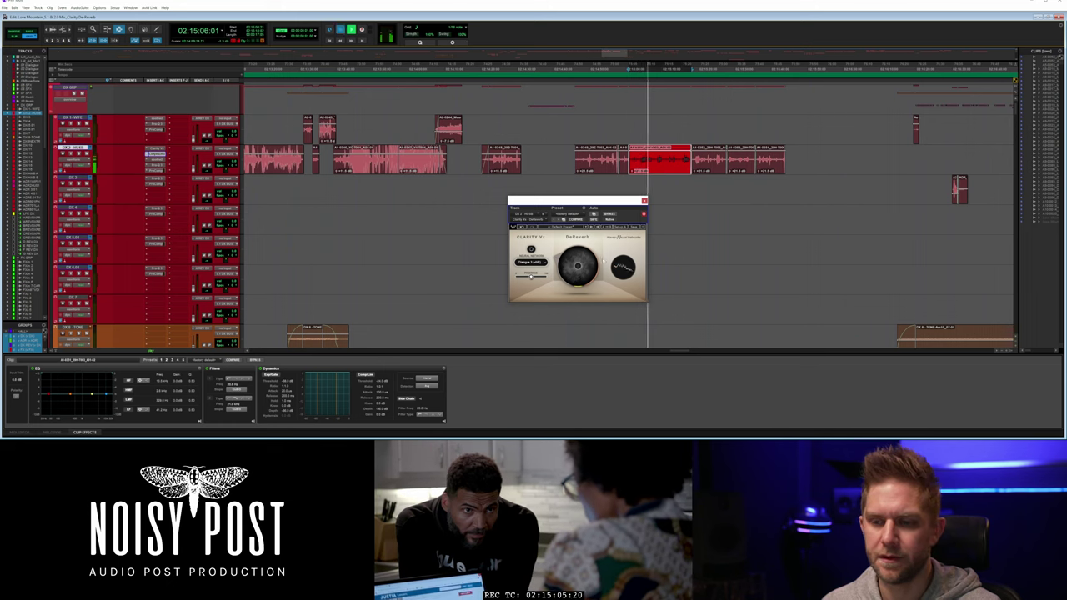
pyautogui.press('space')
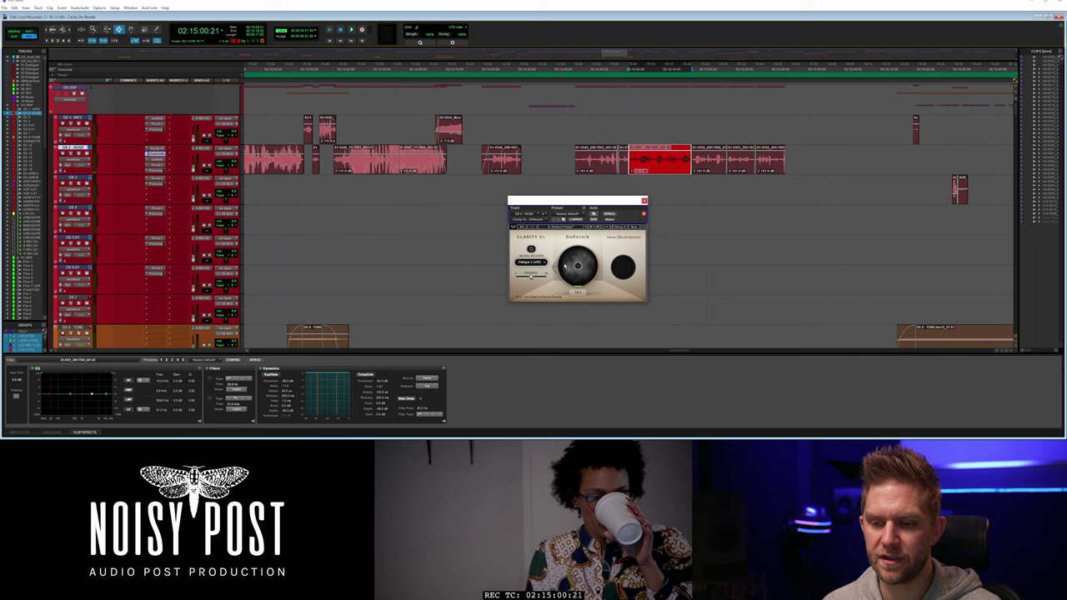
pyautogui.press('space')
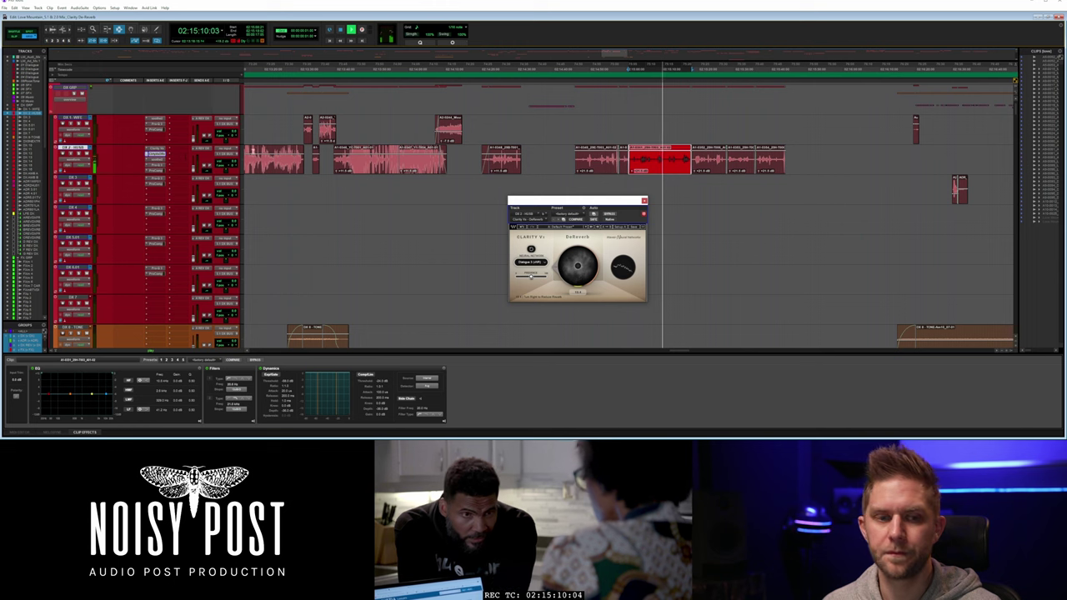
pyautogui.press('space')
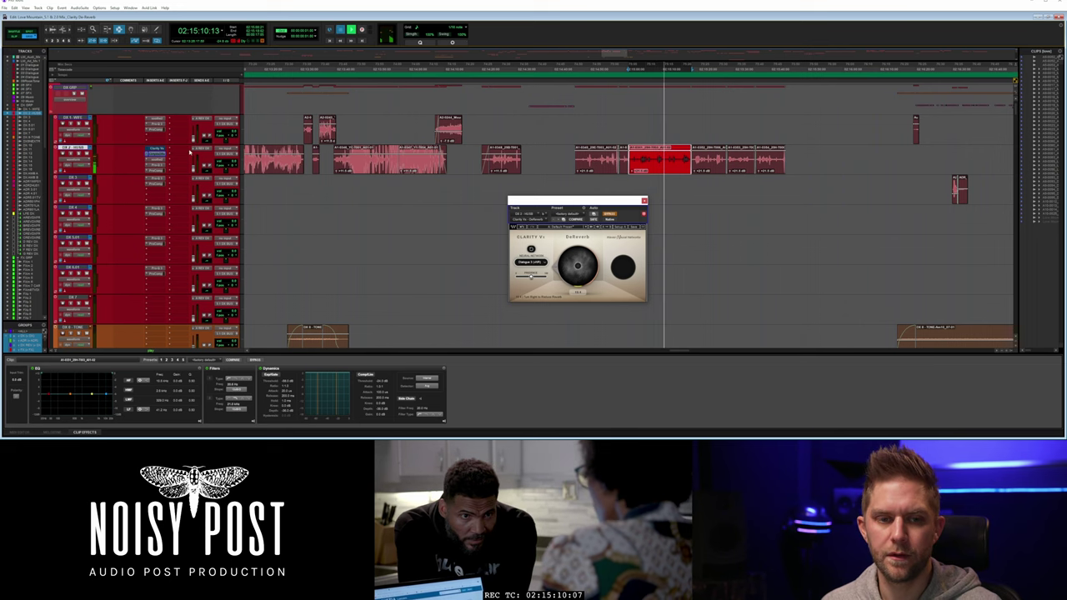
pyautogui.press('space')
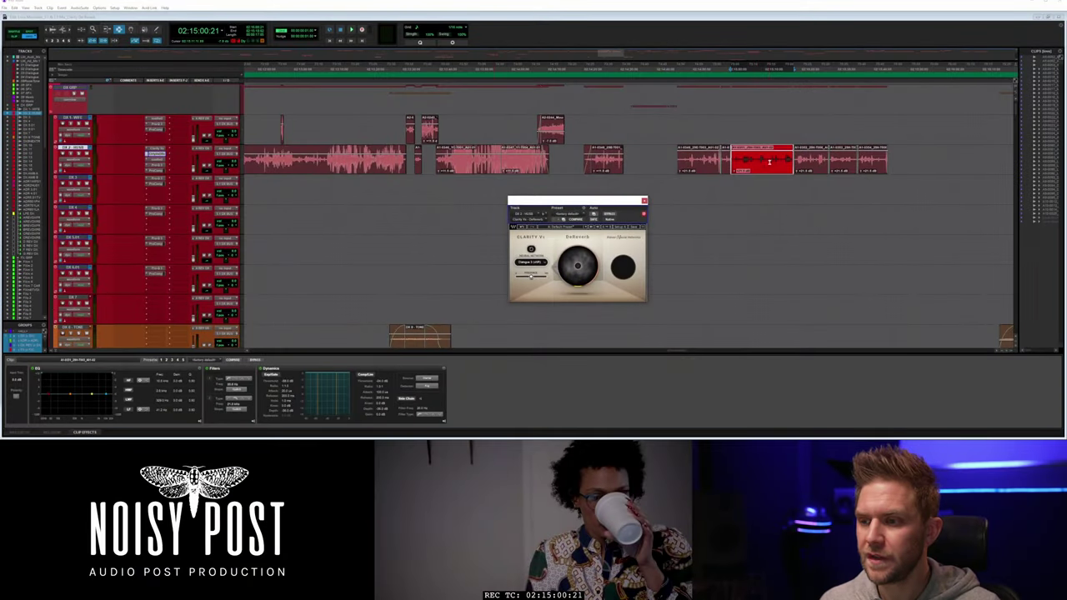
# Play the middle of the processed dialogue clip from 02:15:08:10.
pyautogui.click(759, 163)
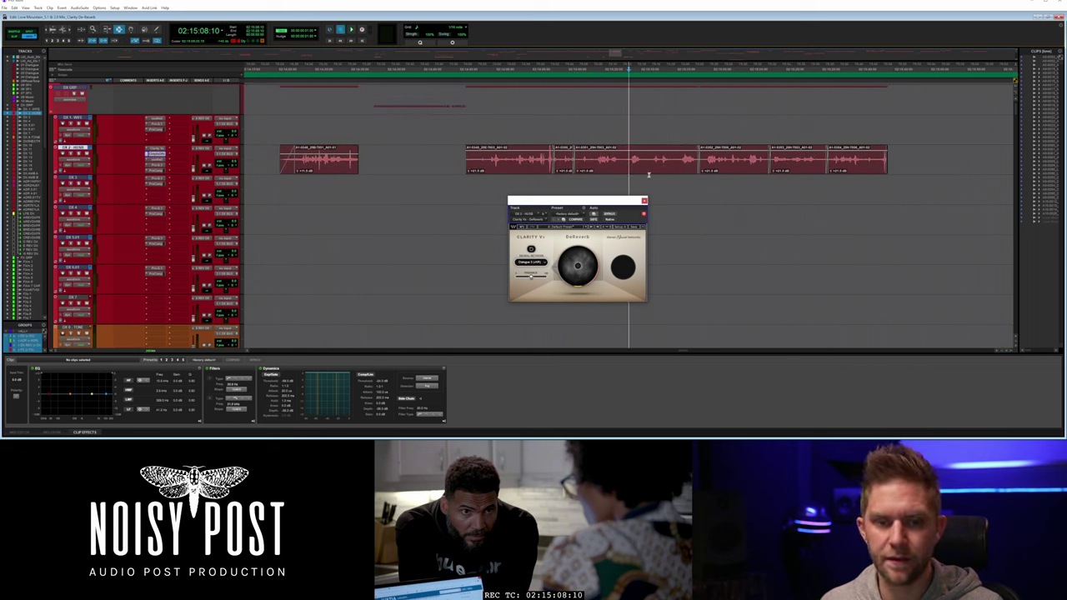
pyautogui.press('space')
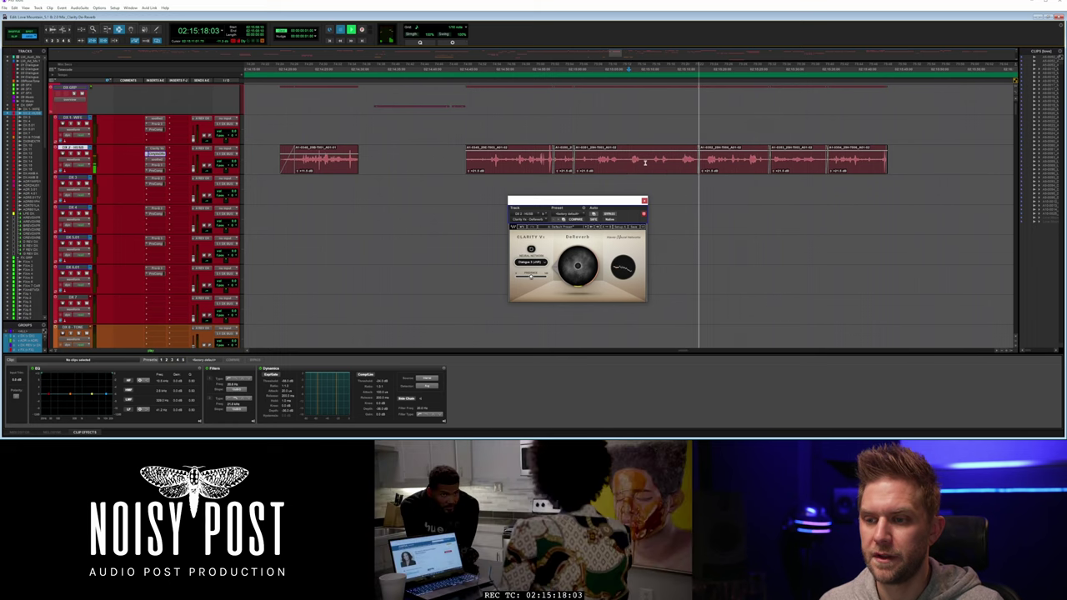
pyautogui.press('space')
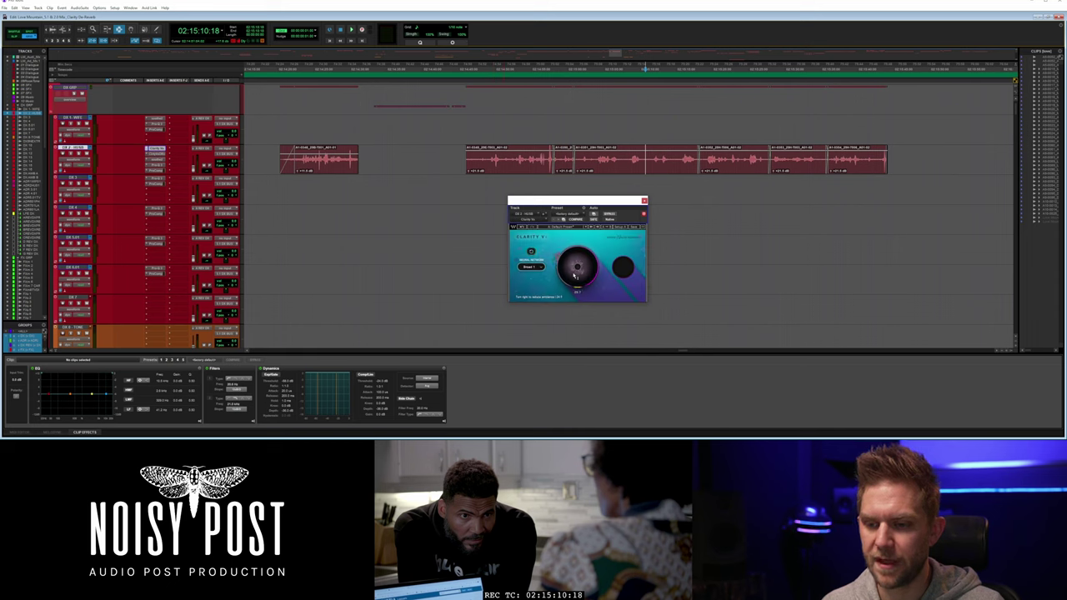
# Increase the Clarity Vx ambience reduction and replay the dialogue line from 02:15:10:18 and 02:15:11:14.
pyautogui.press('space')
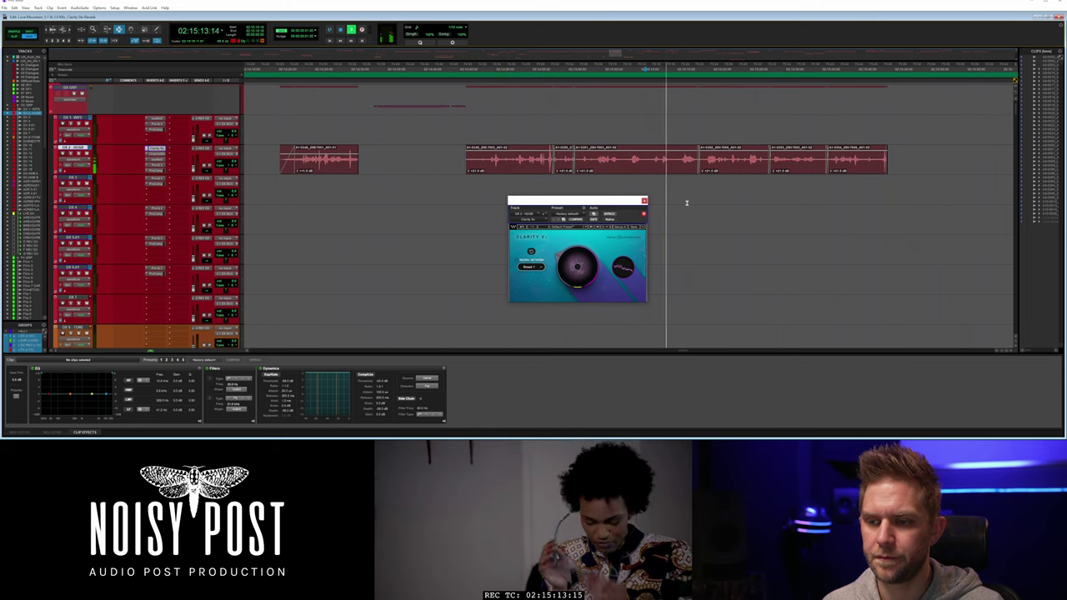
pyautogui.press('space')
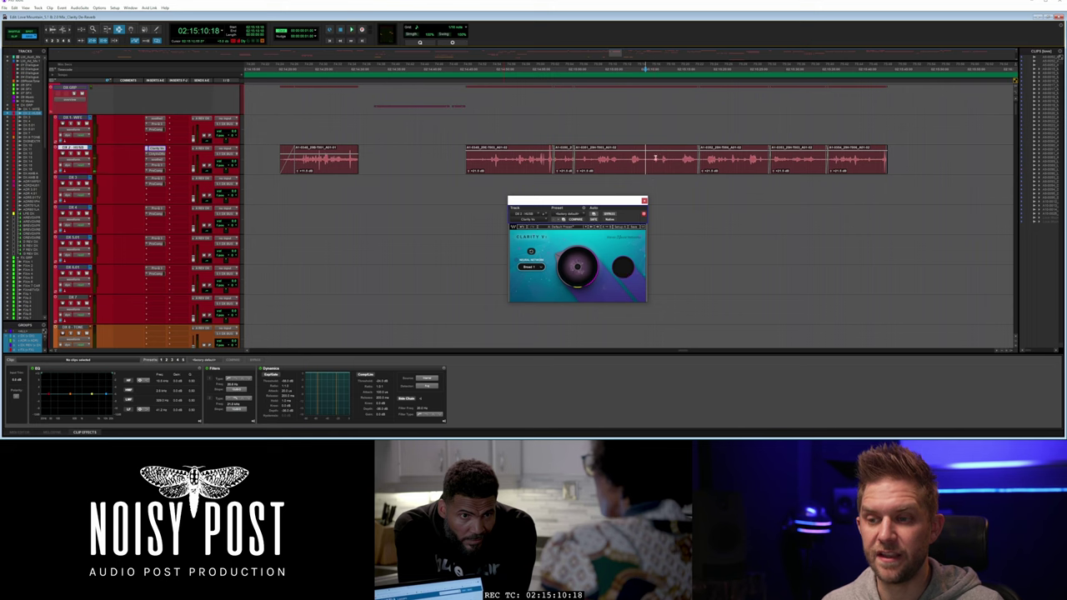
pyautogui.press('space')
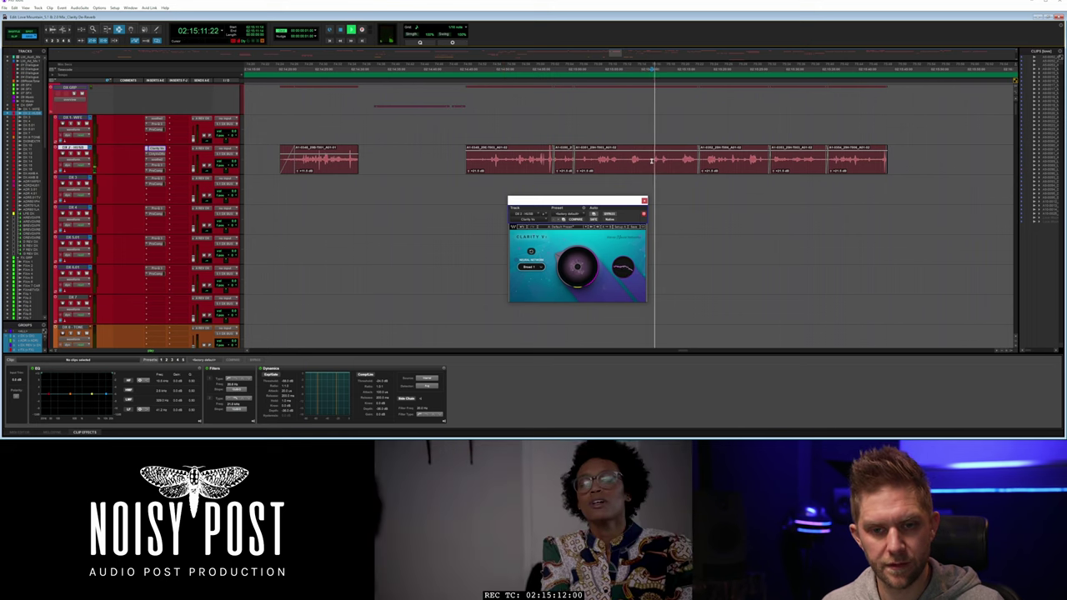
pyautogui.press('space')
pyautogui.press('space')
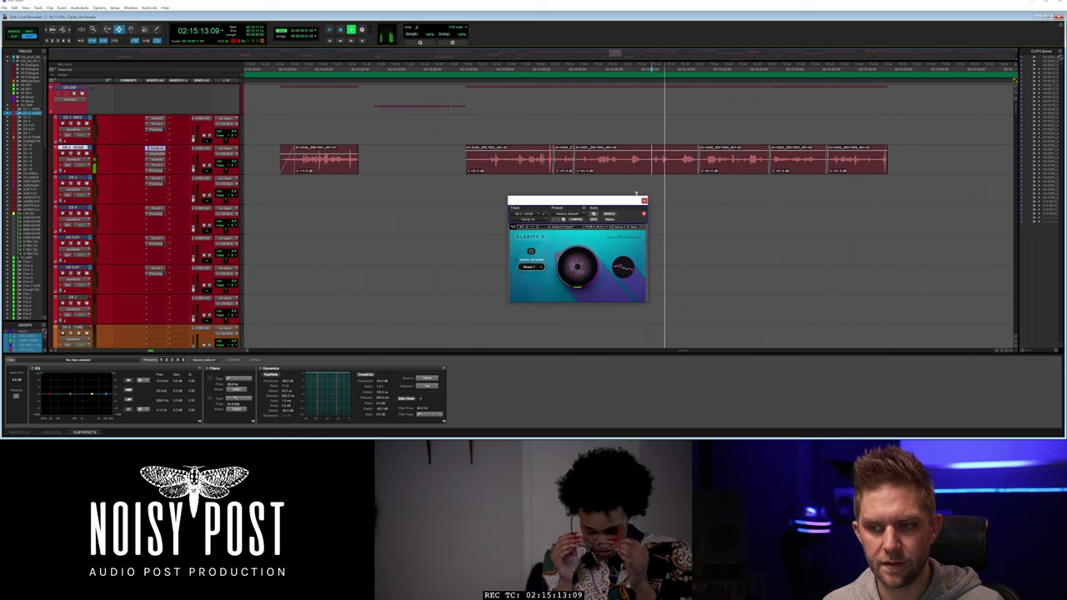
pyautogui.press('space')
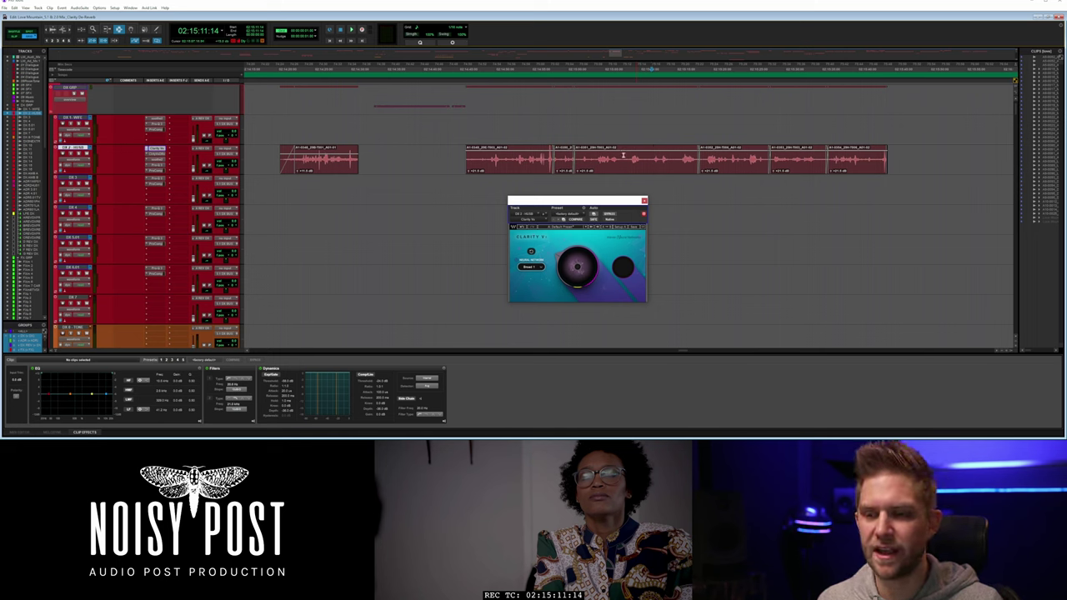
# Push the DeReverb and Clarity Vx amounts well up and play from 02:15:11:14.
pyautogui.click(155, 153)
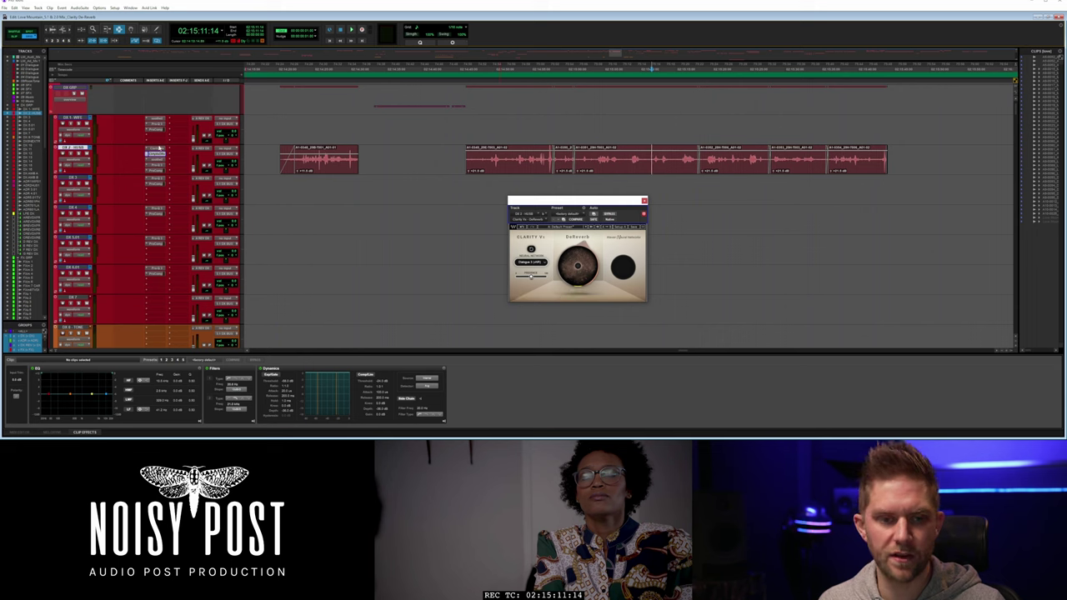
pyautogui.click(156, 149)
pyautogui.moveTo(571, 249)
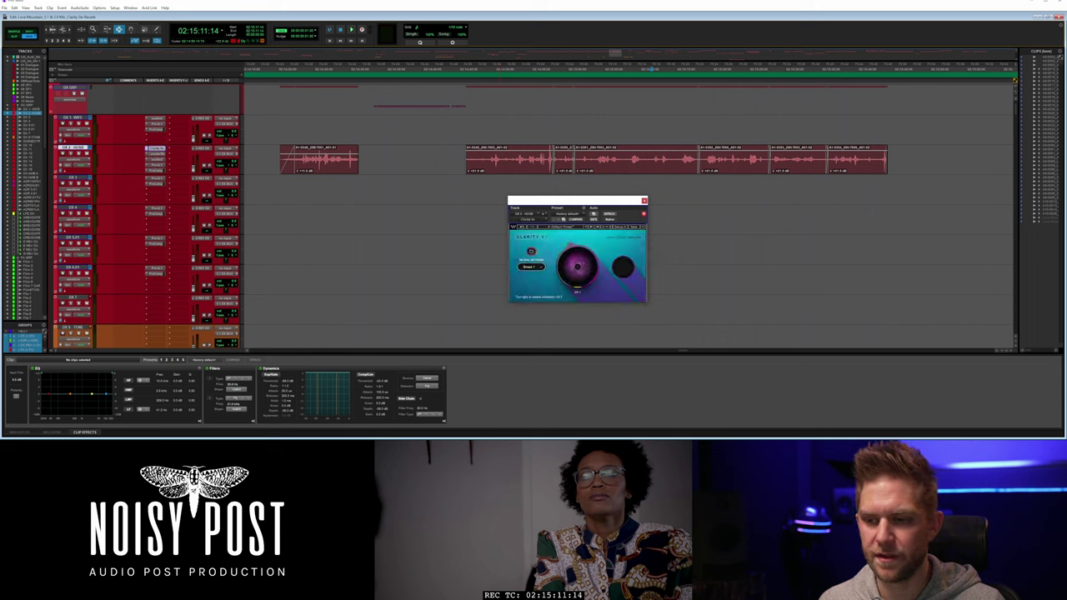
pyautogui.press('space')
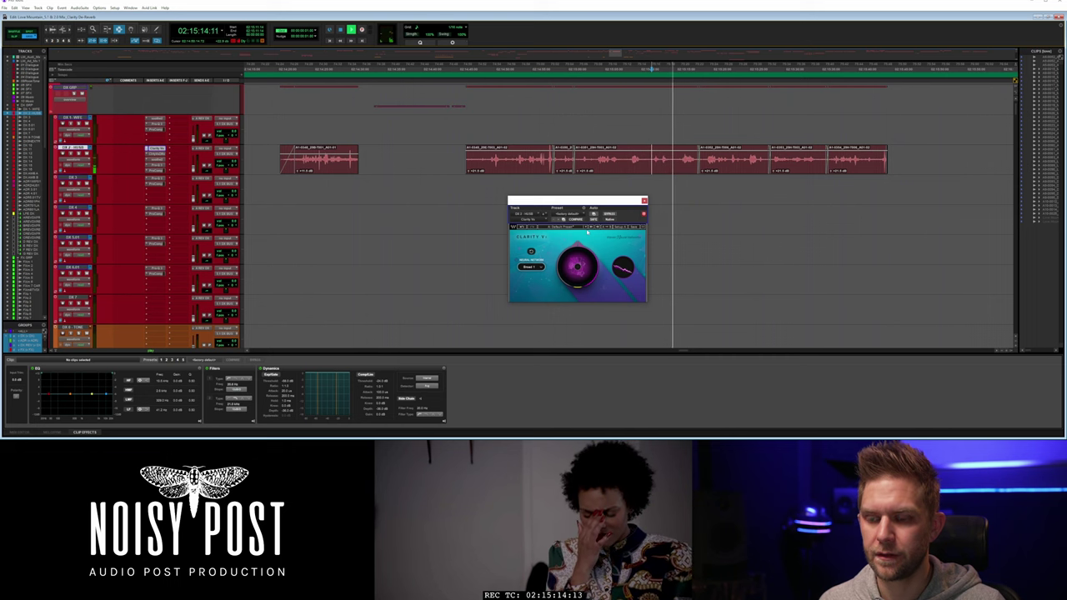
# Select the whole long dialogue clip, raise the DeReverb amount further and play the clip from its start with Clarity Vx open.
pyautogui.click(619, 163)
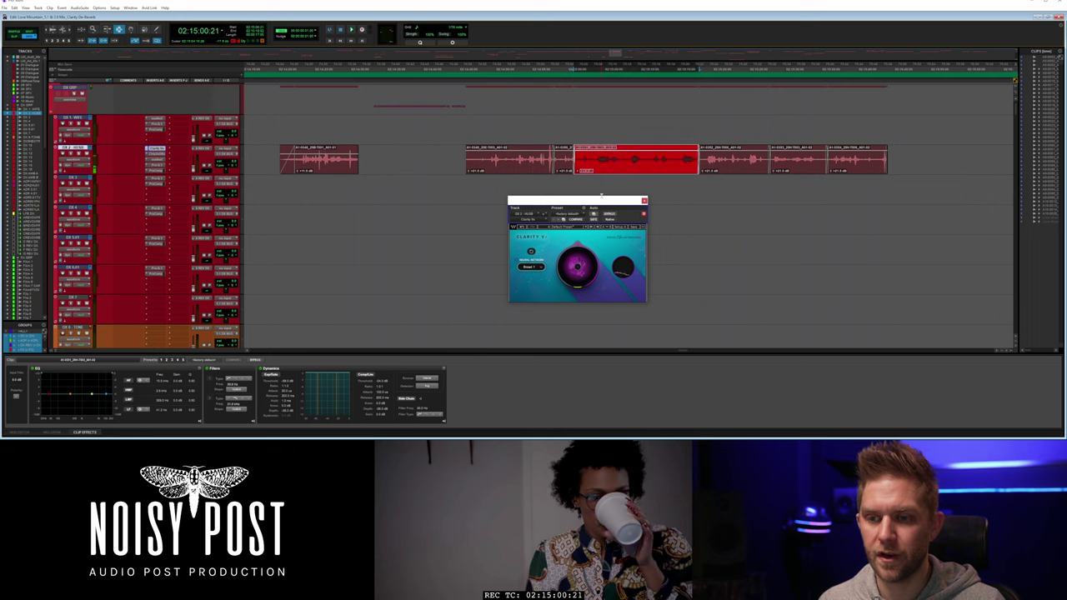
pyautogui.click(155, 154)
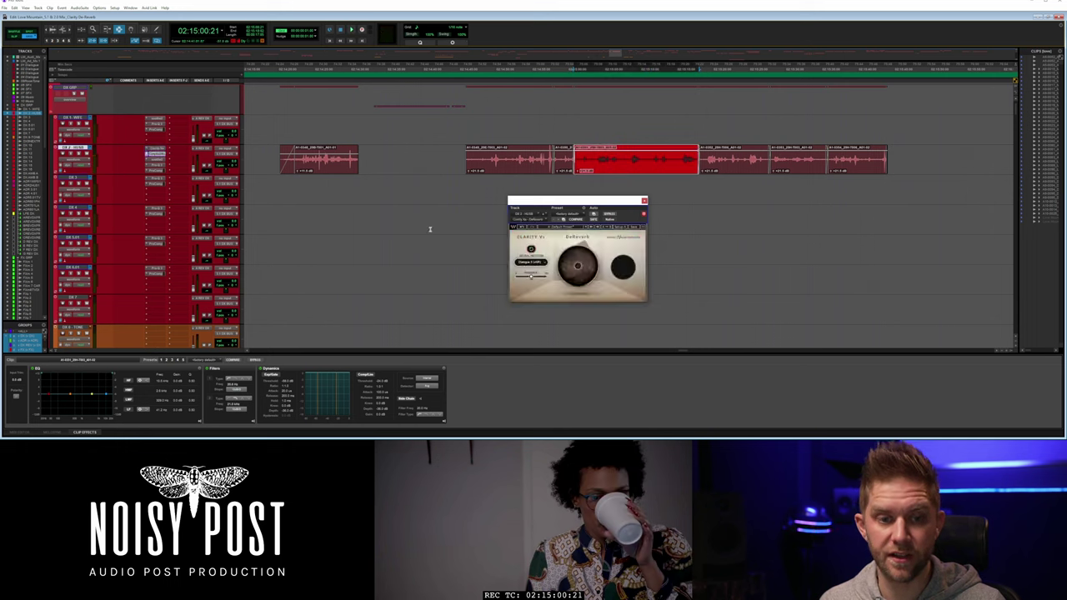
pyautogui.moveTo(593, 264); pyautogui.dragTo(593, 257)
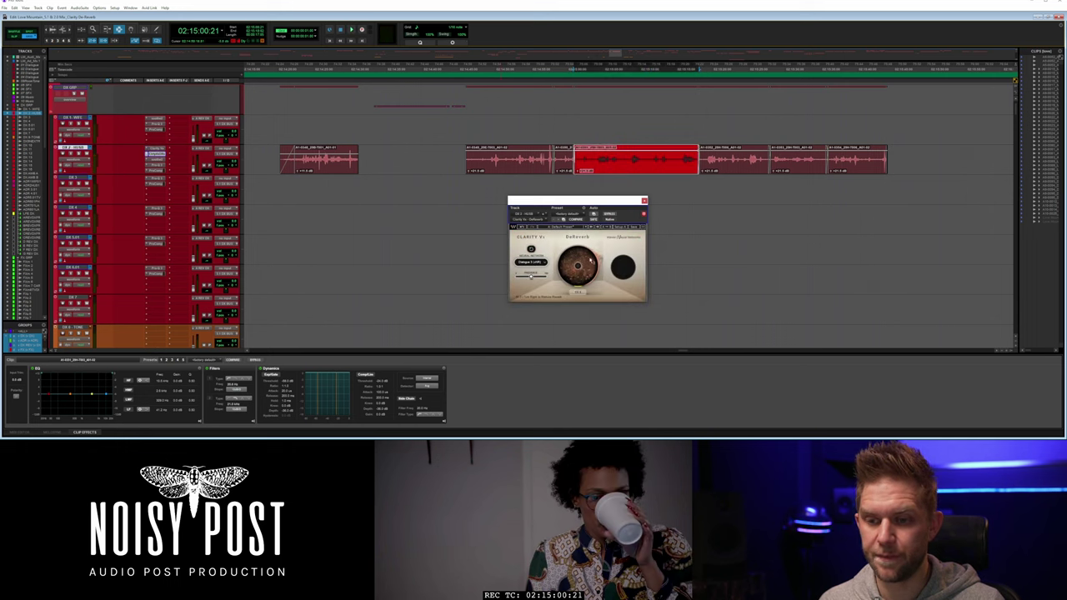
pyautogui.click(155, 149)
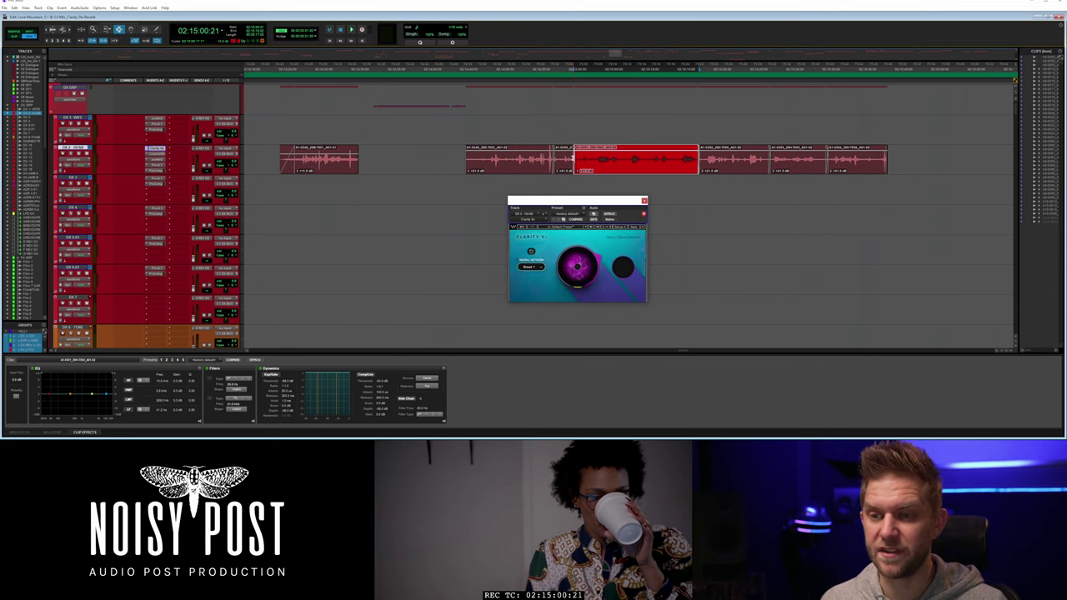
pyautogui.press('space')
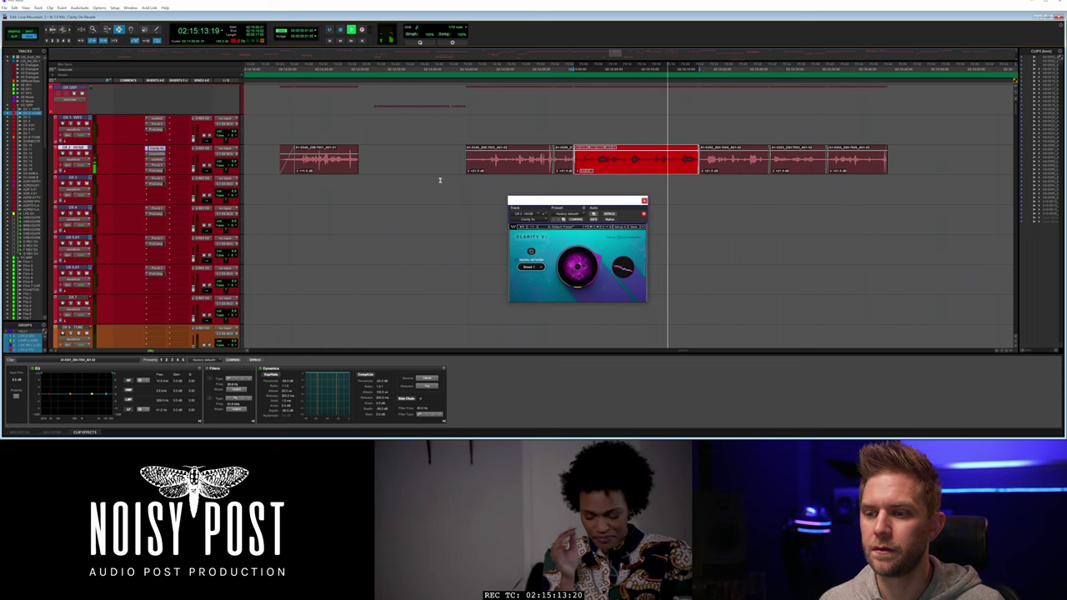
# Stop playback, place the cursor at 02:15:11:19 in the long dialogue clip, and open the Clarity Vx DeReverb insert.
pyautogui.press('space')
pyautogui.click(653, 163)
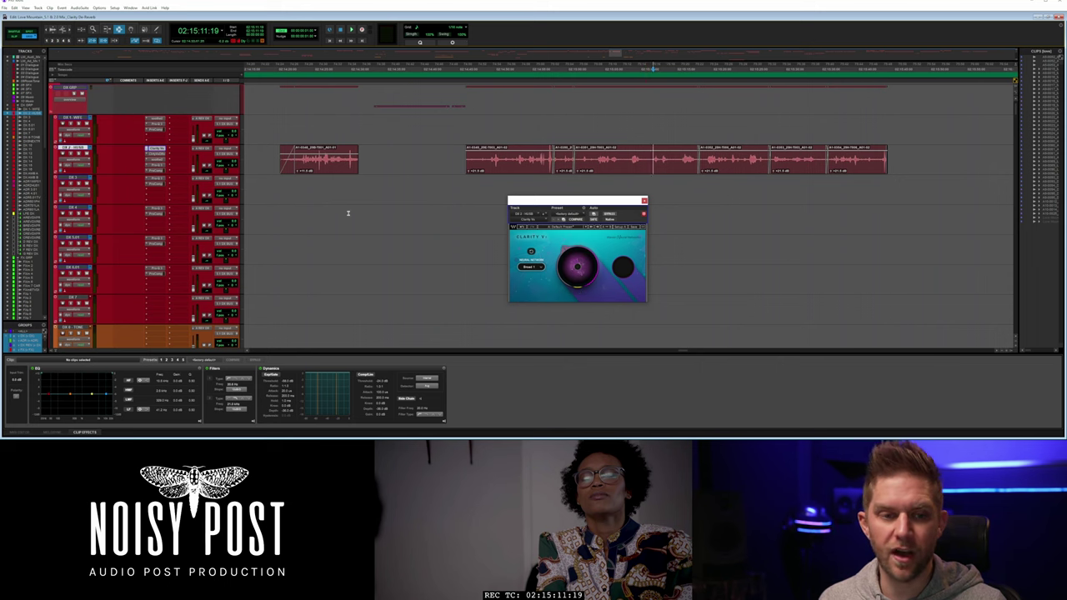
pyautogui.click(156, 153)
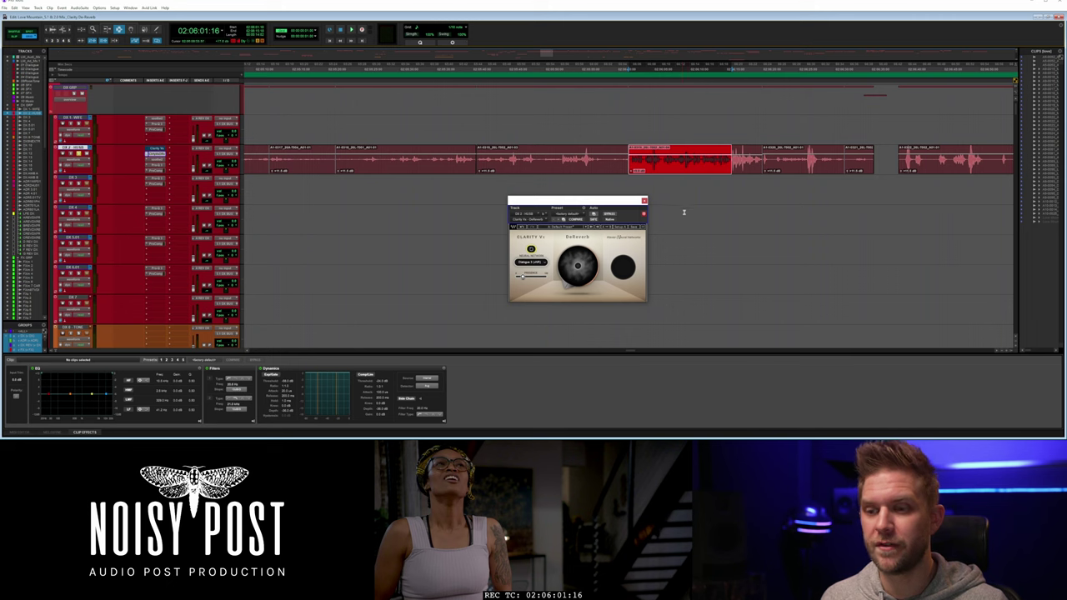
# Play the soloed dialogue clip from 02:06:01:16, replay it, and switch the DeReverb bypass on and off during playback.
pyautogui.press('space')
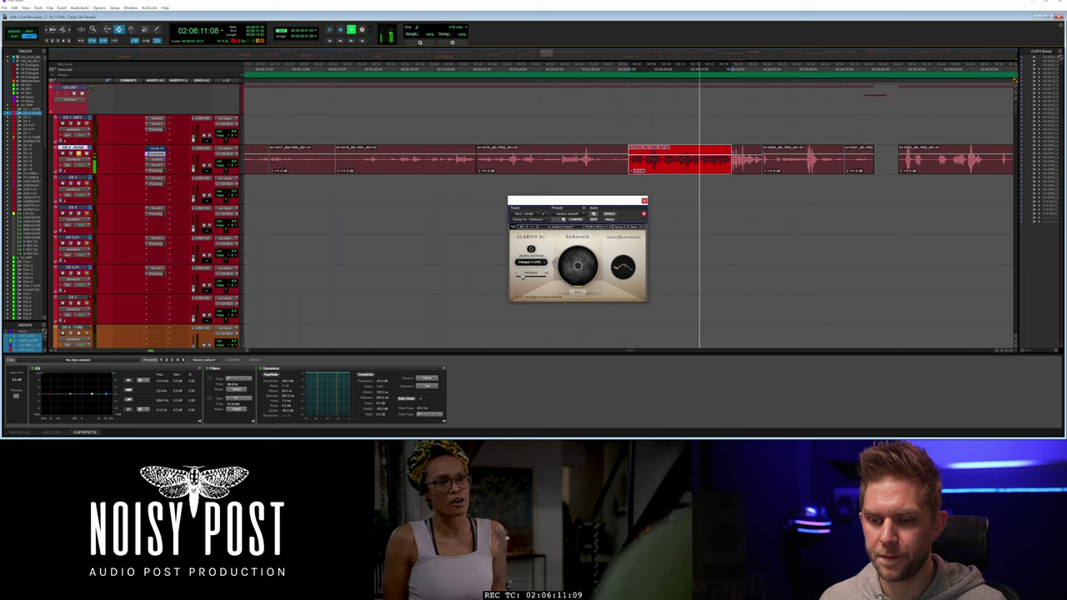
pyautogui.press('space')
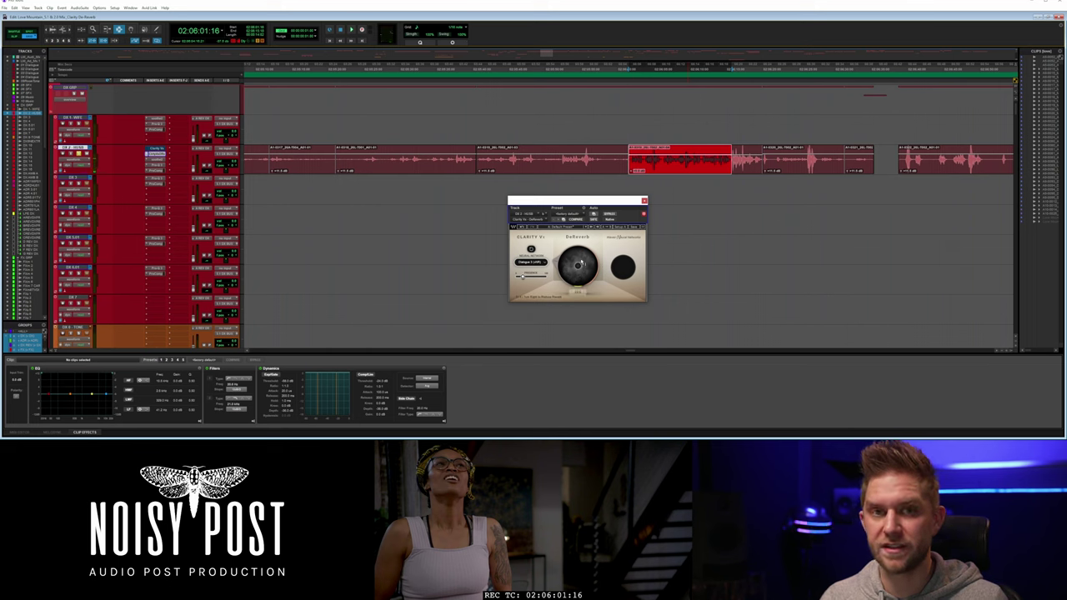
pyautogui.press('space')
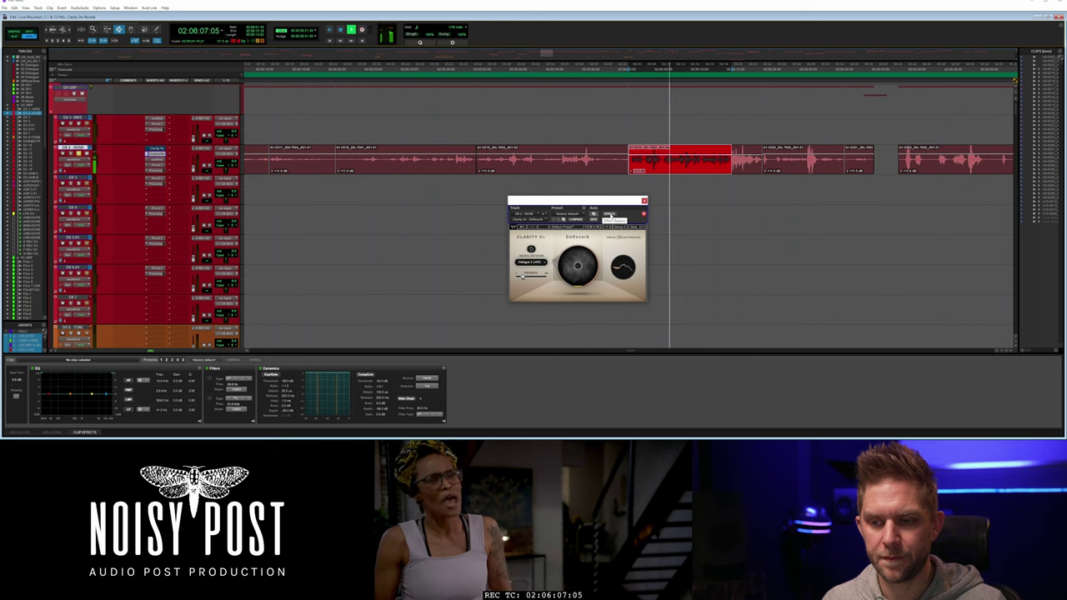
pyautogui.click(610, 215)
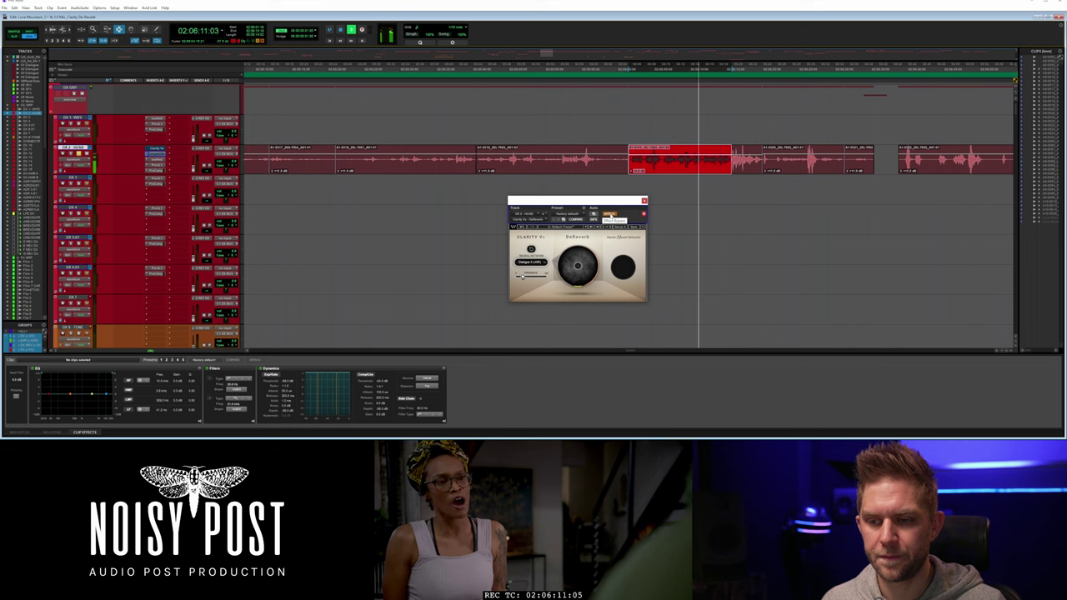
pyautogui.click(611, 214)
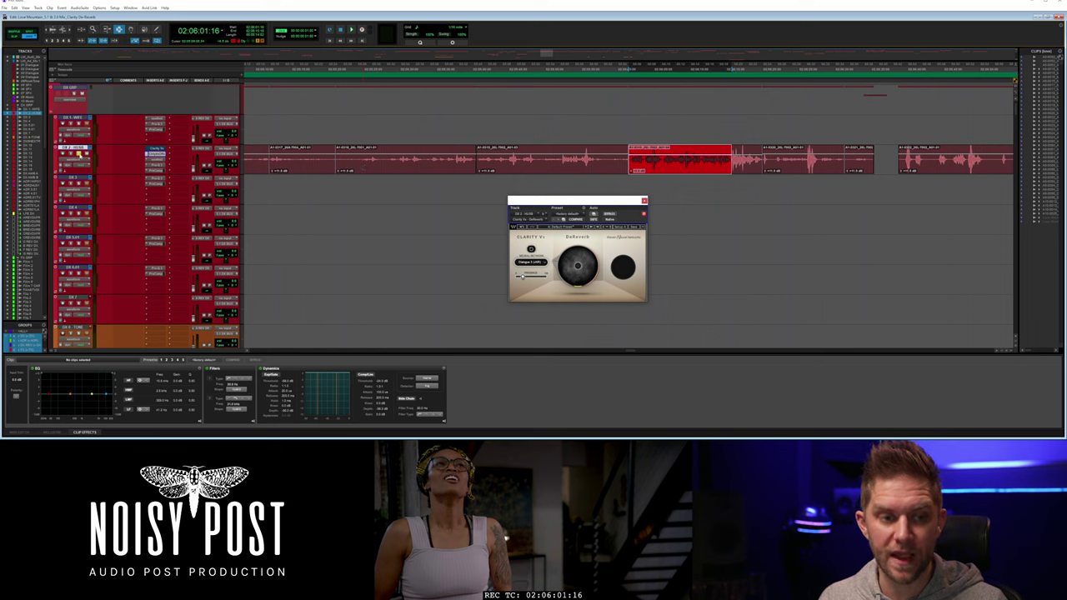
# Unsolo the track and play the 02:06:01:16 clip in the full mix, then replay it while toggling the DeReverb bypass.
pyautogui.press('space')
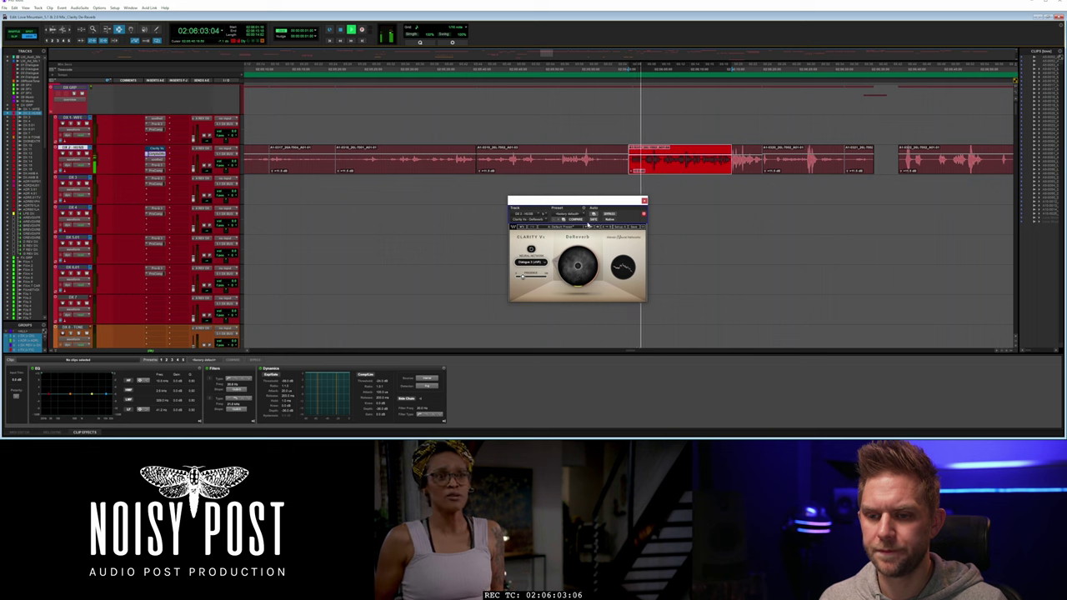
pyautogui.moveTo(587, 263)
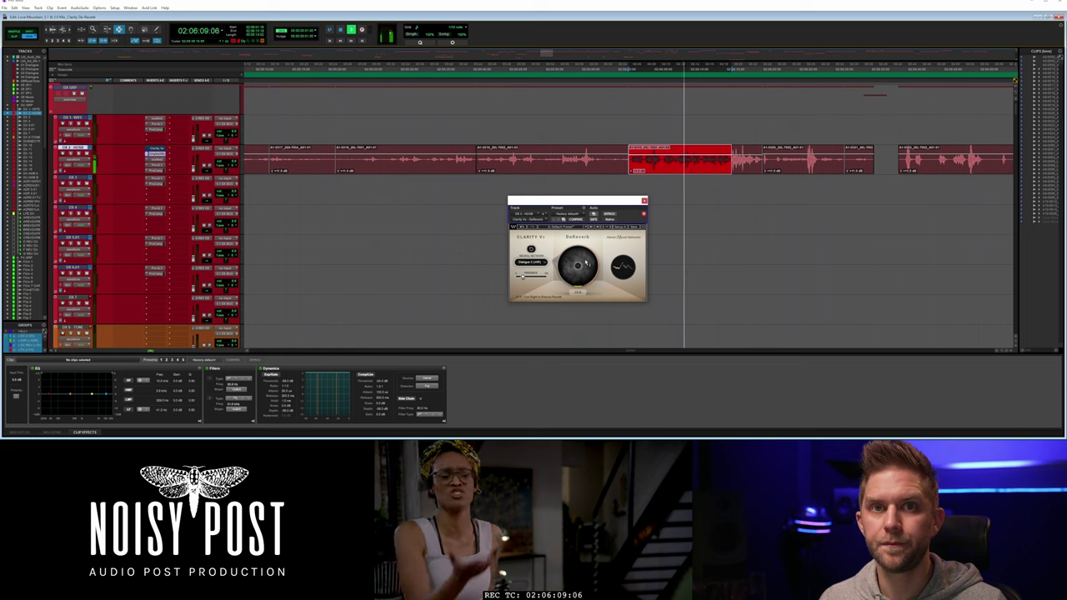
pyautogui.press('space')
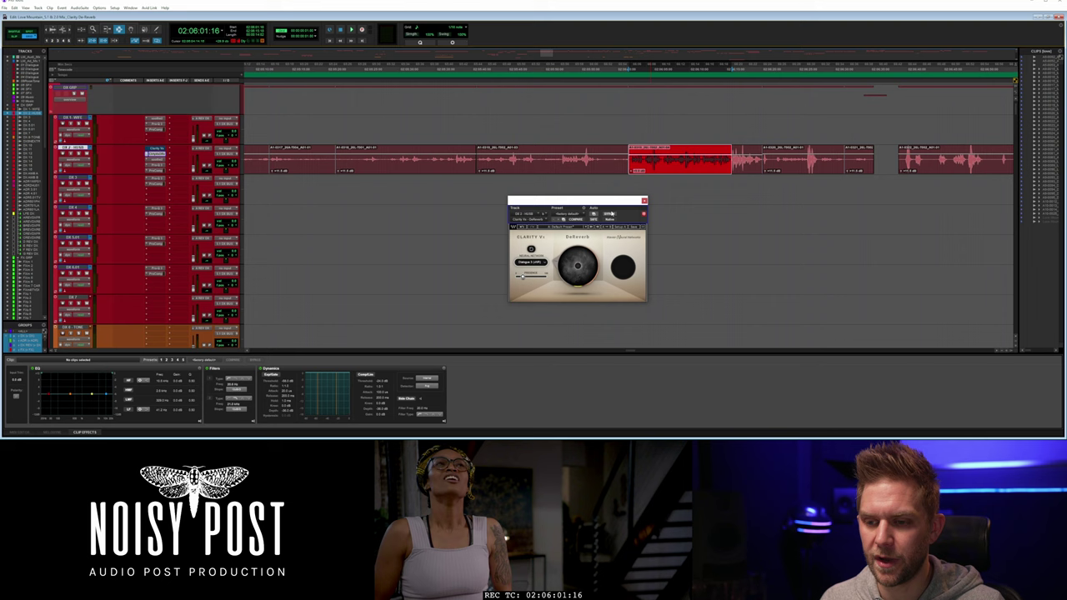
pyautogui.press('space')
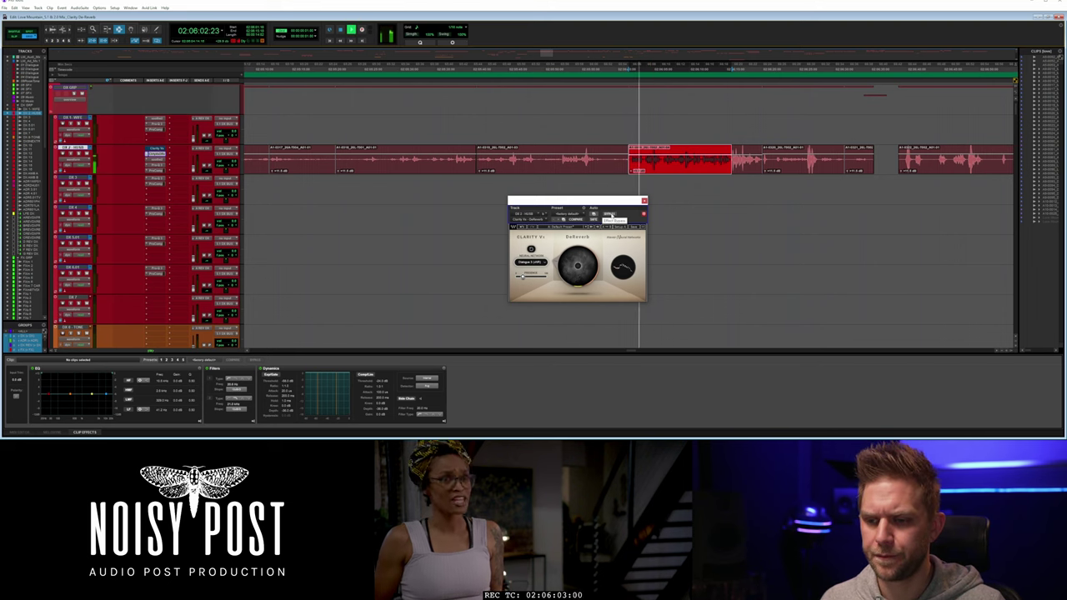
pyautogui.click(611, 215)
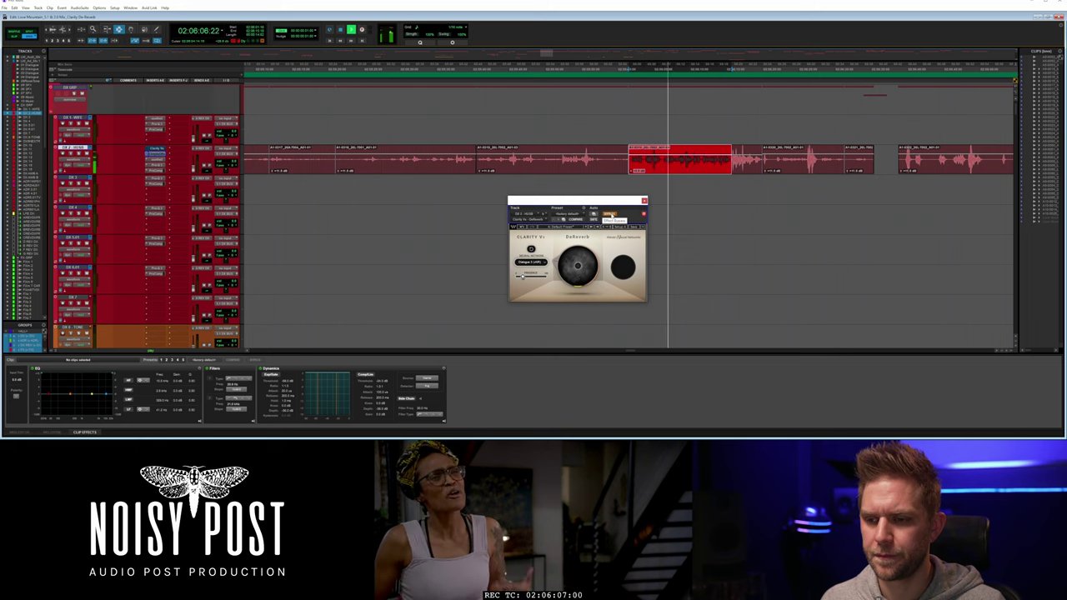
pyautogui.click(611, 215)
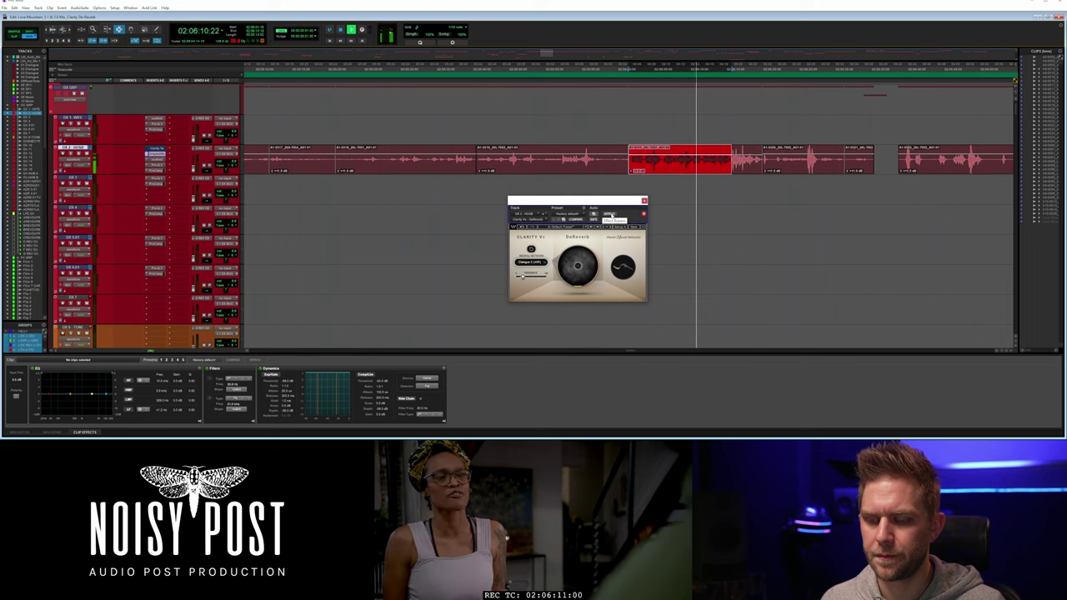
pyautogui.press('space')
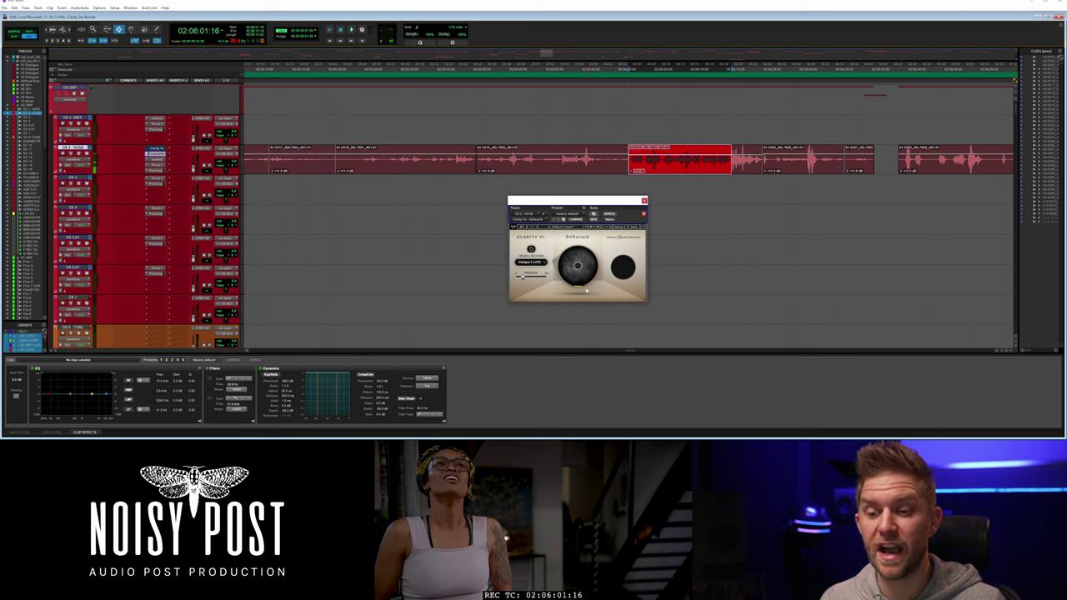
# Adjust the DeReverb amount and replay the clip from 02:06:01:16 to audition the change.
pyautogui.moveTo(576, 269)
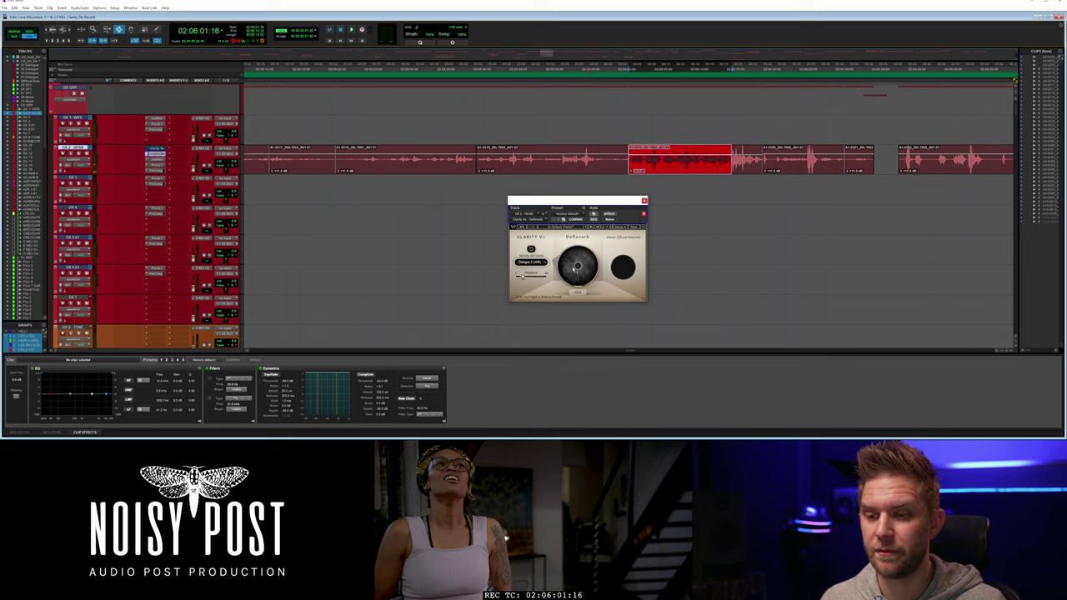
pyautogui.press('space')
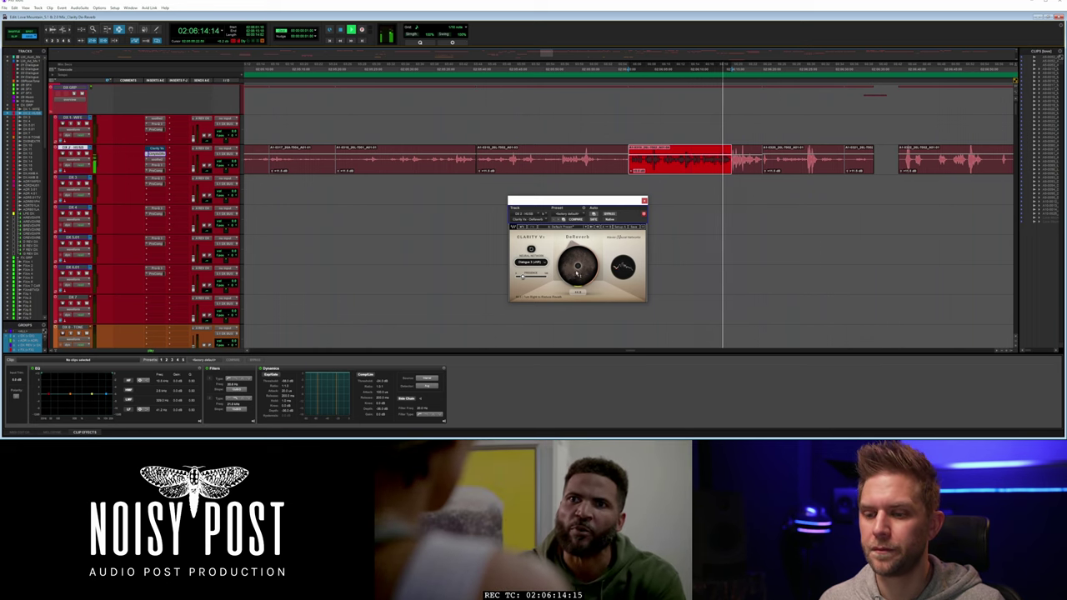
pyautogui.press('space')
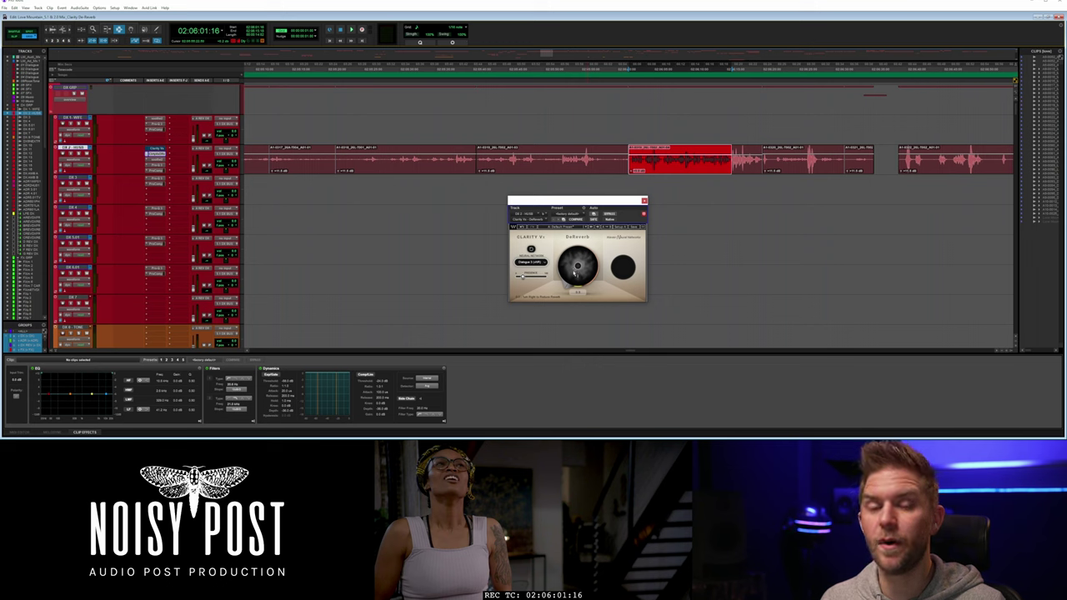
pyautogui.press('space')
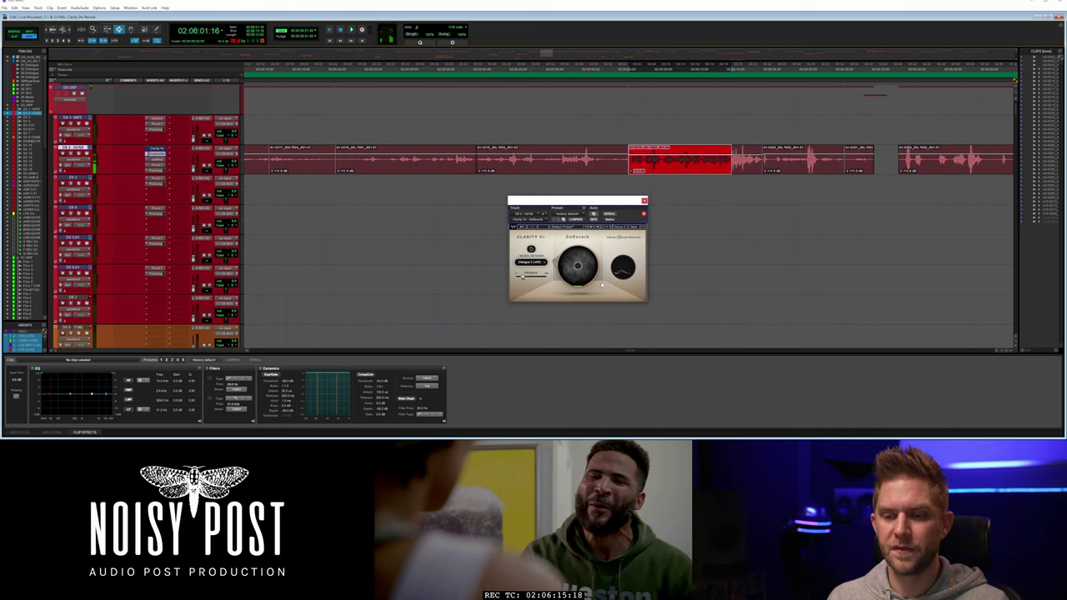
pyautogui.press('space')
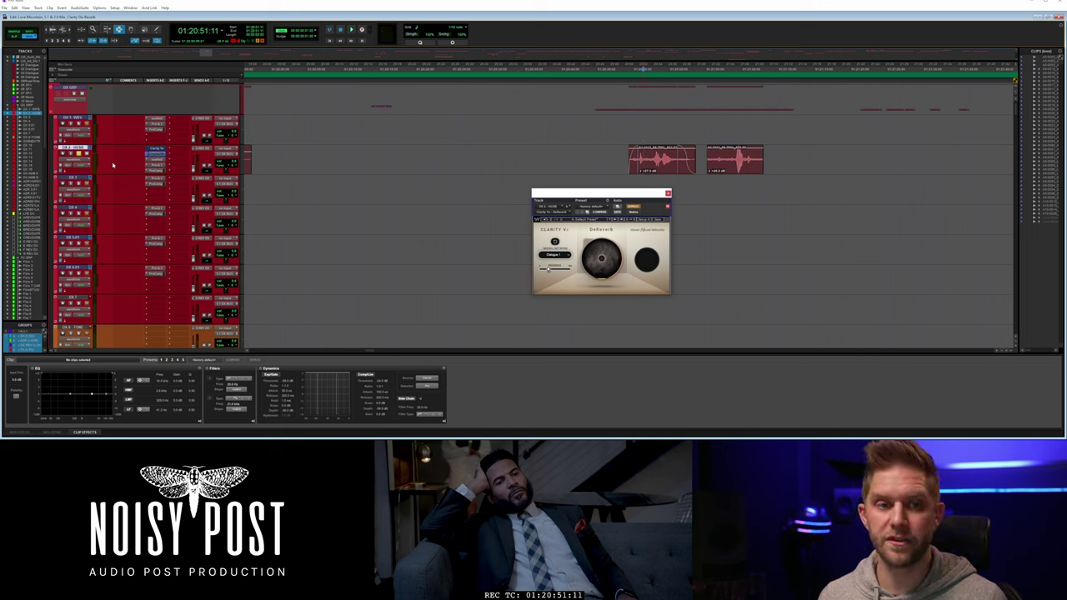
# Play the dialogue at 01:20:51:11 with Clarity Vx and DeReverb bypassed, first soloed and again with the other tracks.
pyautogui.press('space')
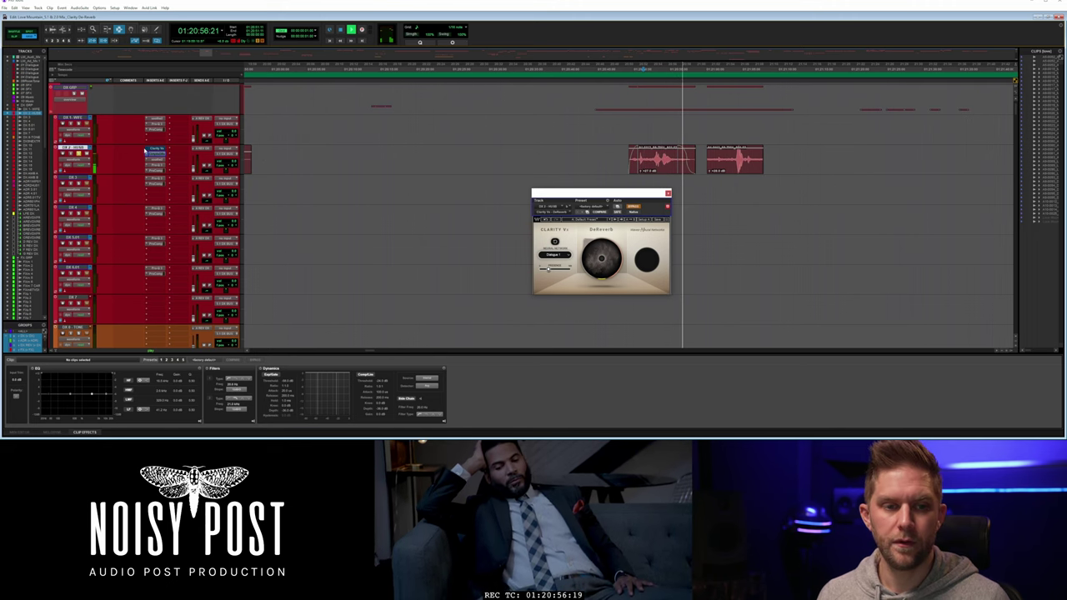
pyautogui.press('space')
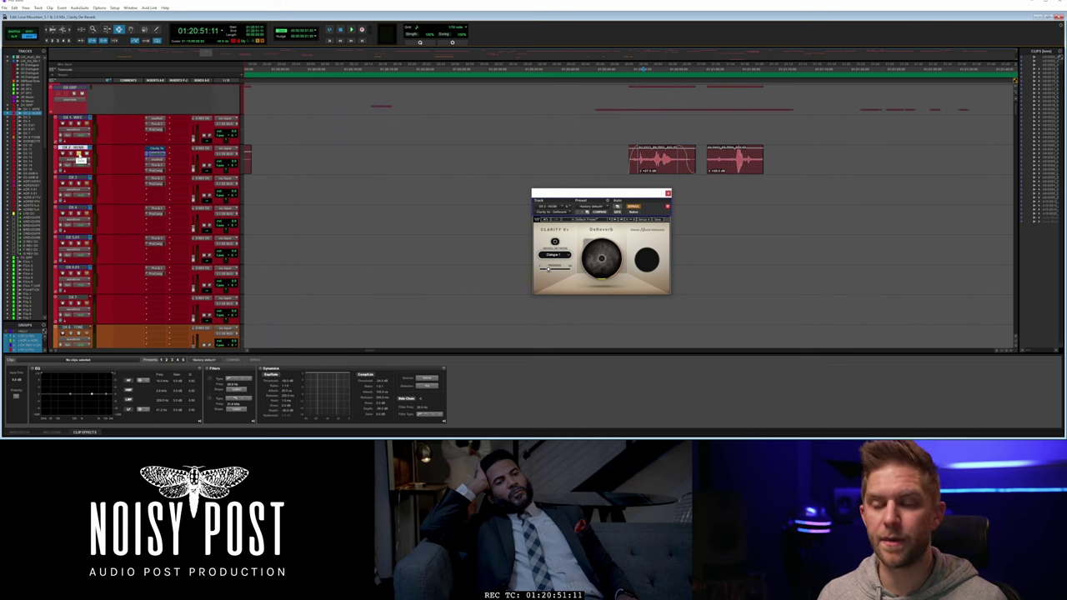
pyautogui.press('space')
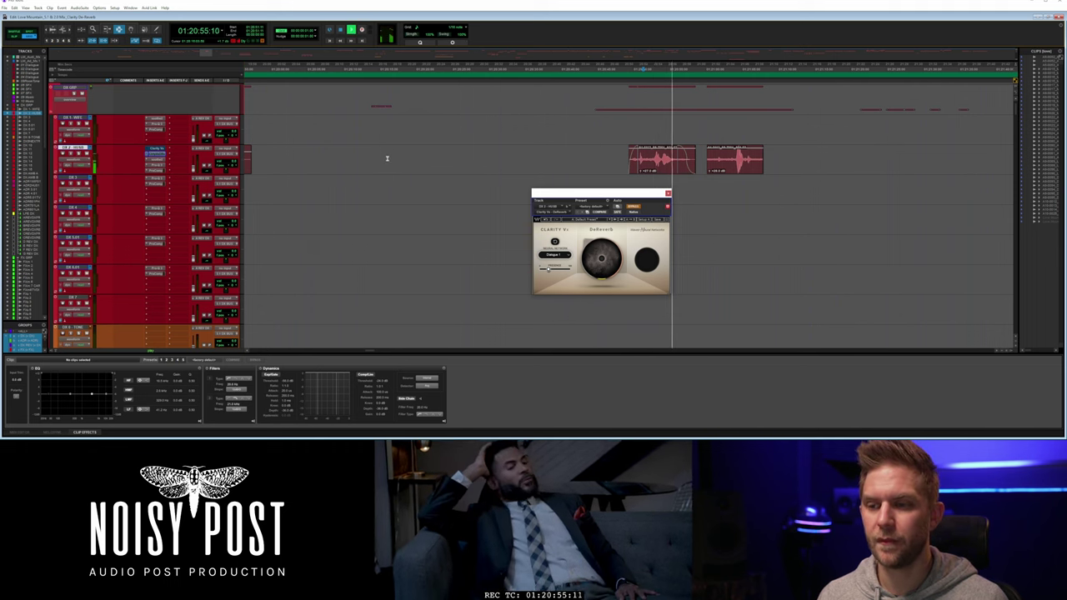
pyautogui.press('space')
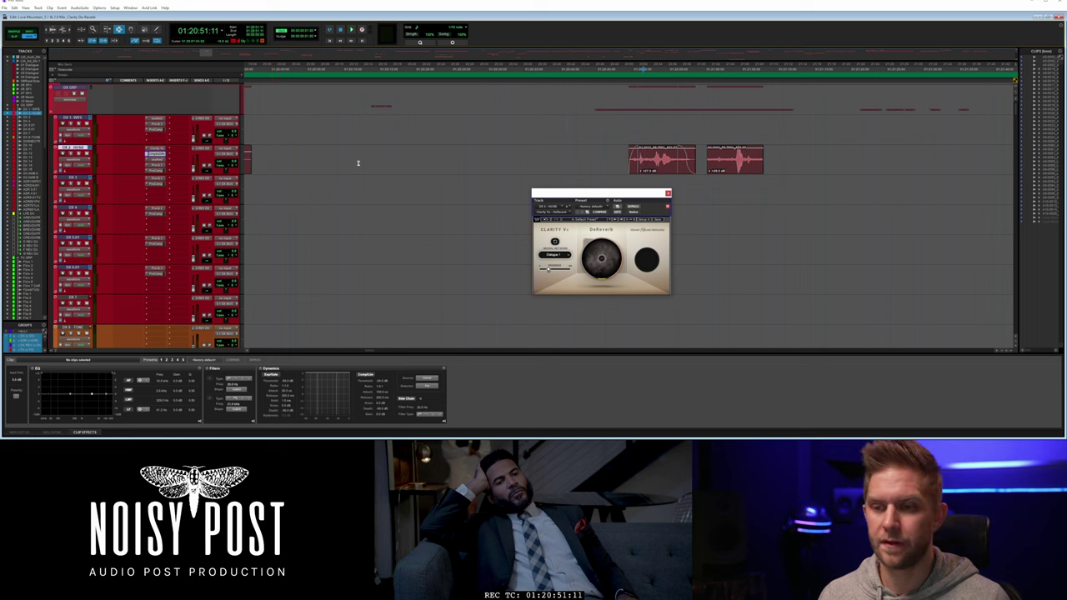
# Replay the dialogue from 01:20:51:11 with both Clarity plug-ins active and again with both bypassed.
pyautogui.press('space')
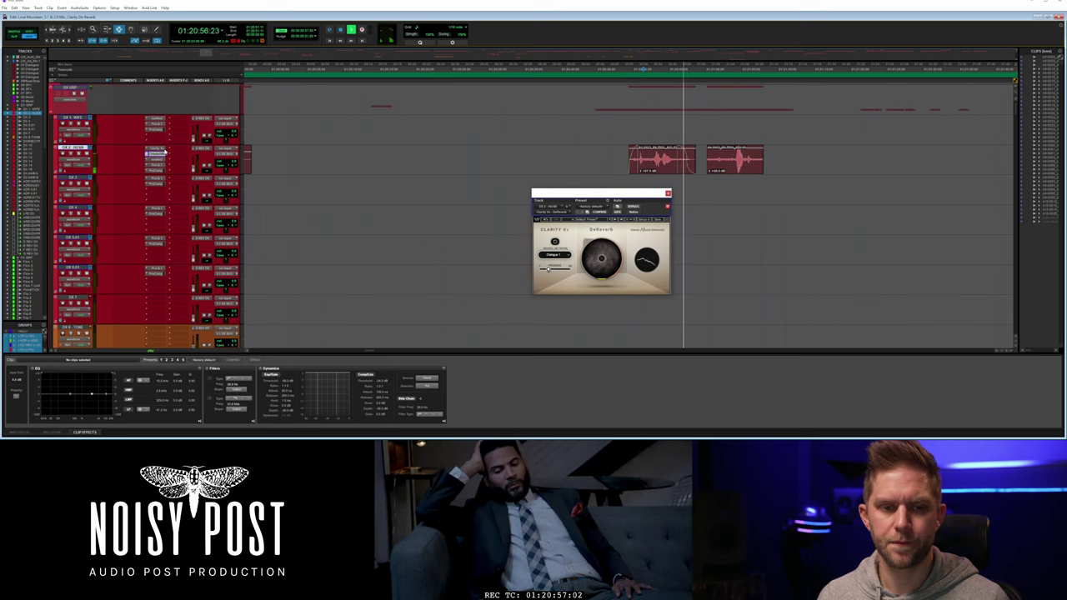
pyautogui.press('space')
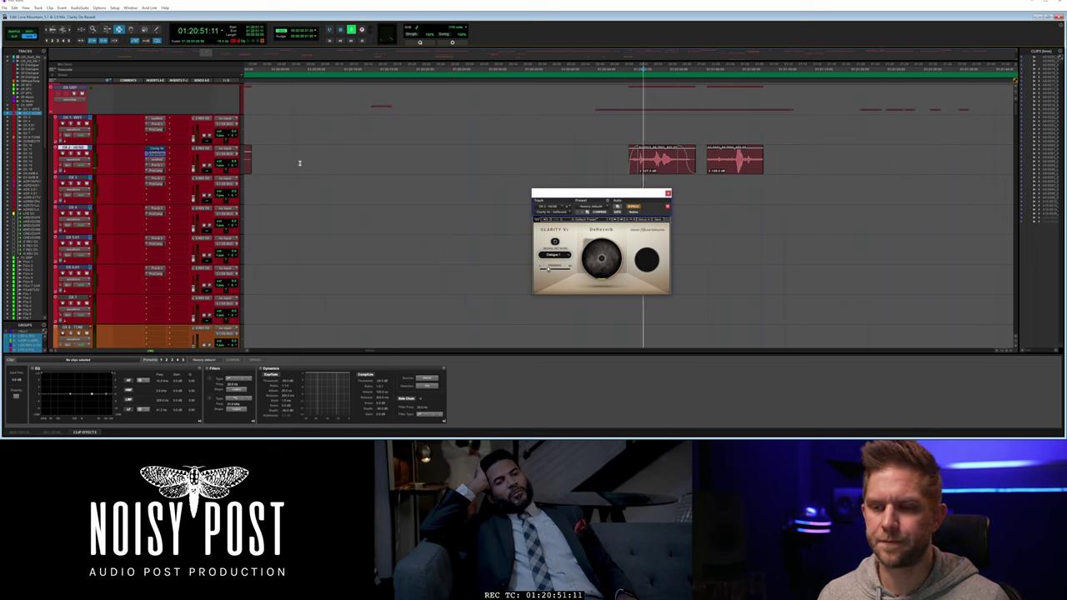
pyautogui.press('space')
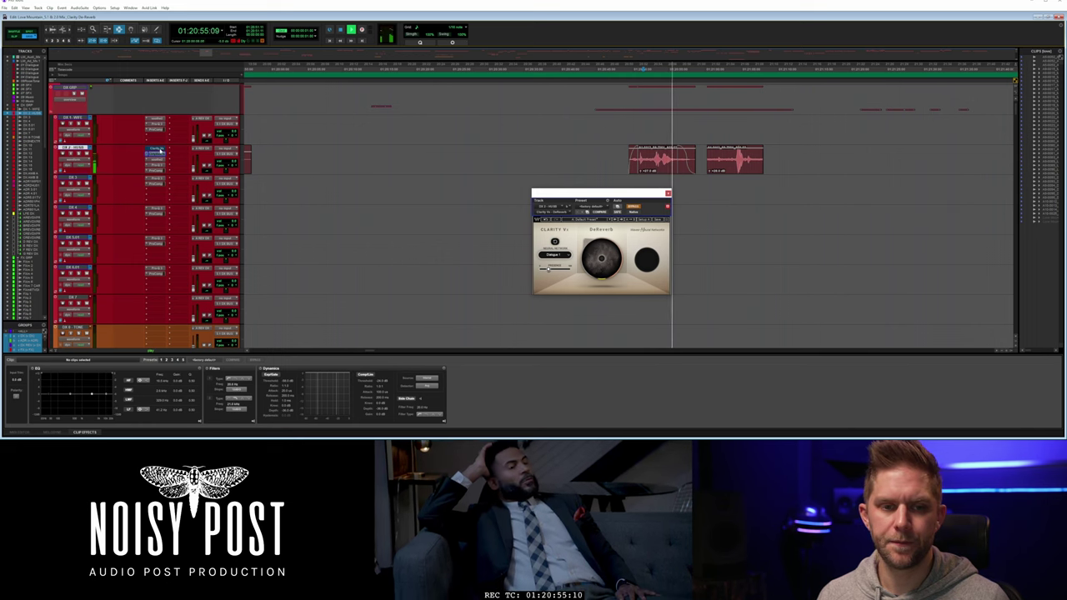
pyautogui.press('space')
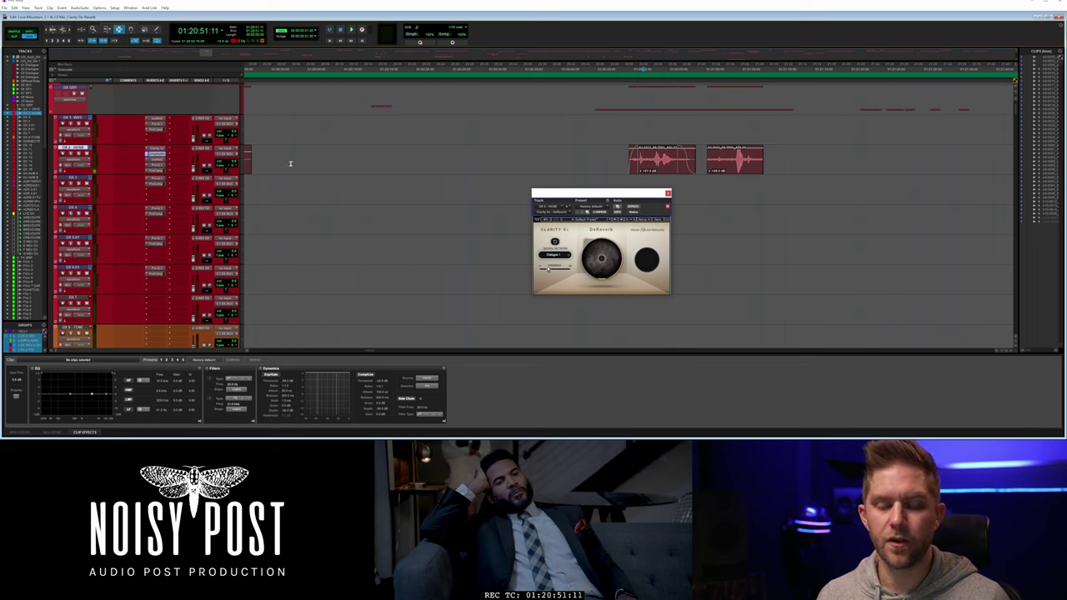
# Open Clarity Vx and play the processed dialogue from 01:20:51:11, comparing playback with the dialogue track muted and unmuted.
pyautogui.click(157, 149)
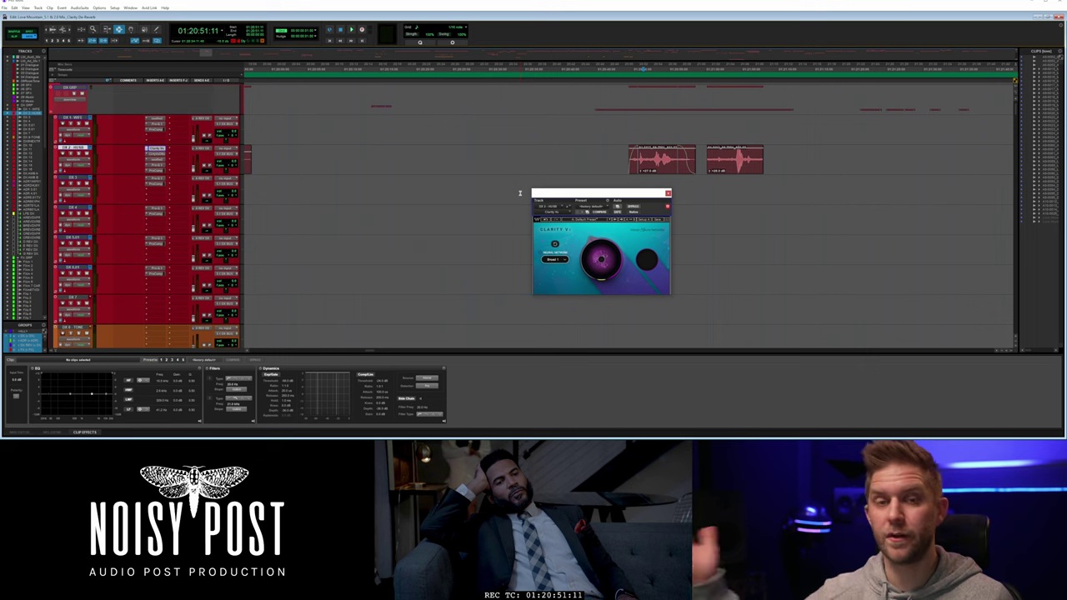
pyautogui.press('space')
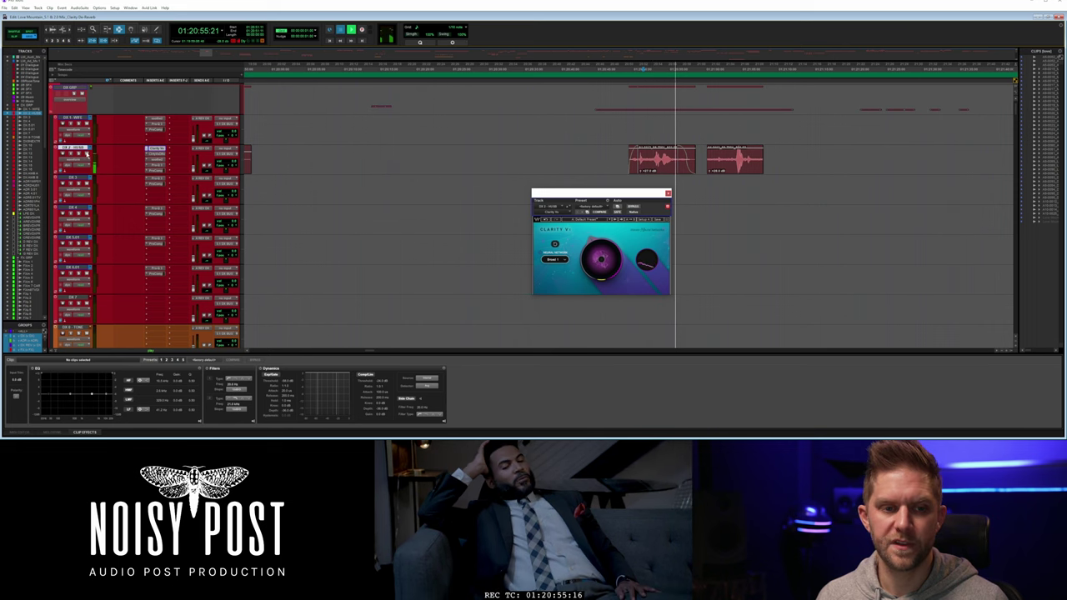
pyautogui.press('space')
pyautogui.press('space')
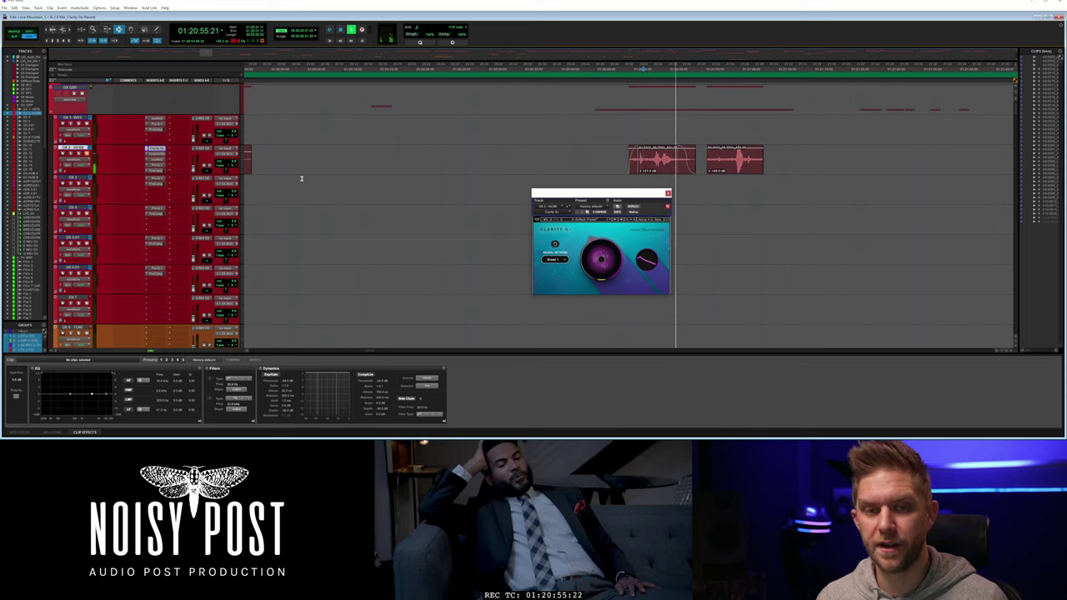
pyautogui.press('space')
pyautogui.press('space')
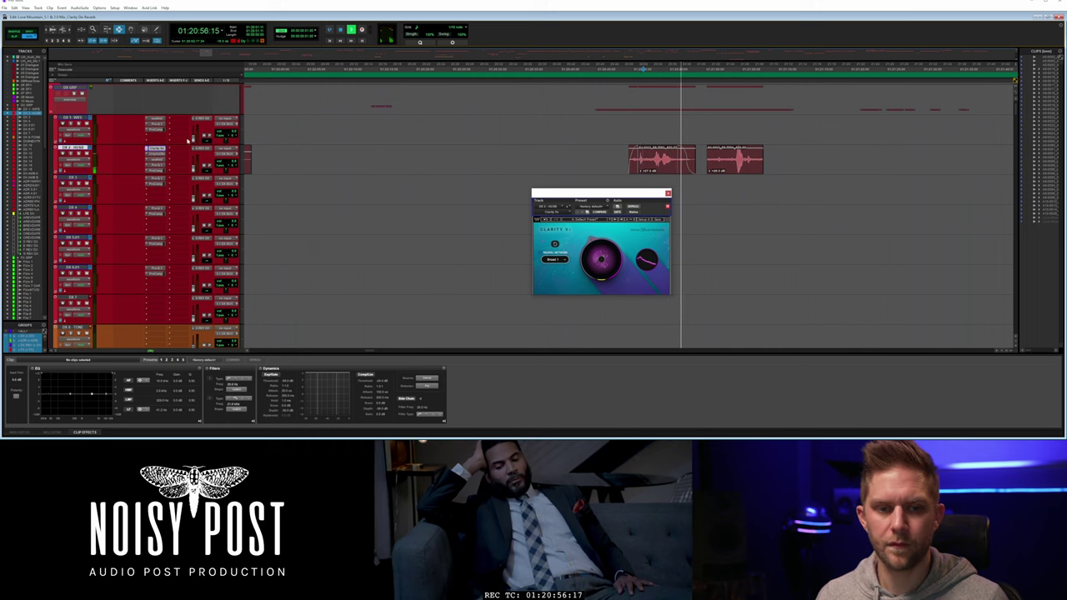
# Bypass Clarity Vx and DeReverb and replay the line, then reset the cursor near the clip's start and reactivate the plug-ins.
pyautogui.press('space')
pyautogui.keyDown('ctrl'); pyautogui.click(159, 150); pyautogui.keyUp('ctrl')
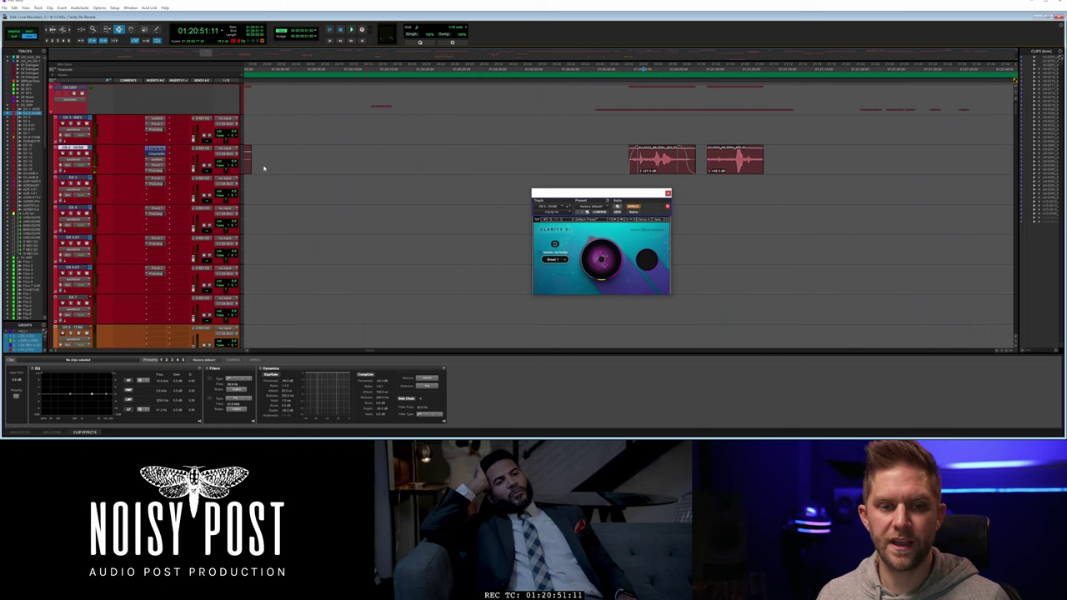
pyautogui.press('space')
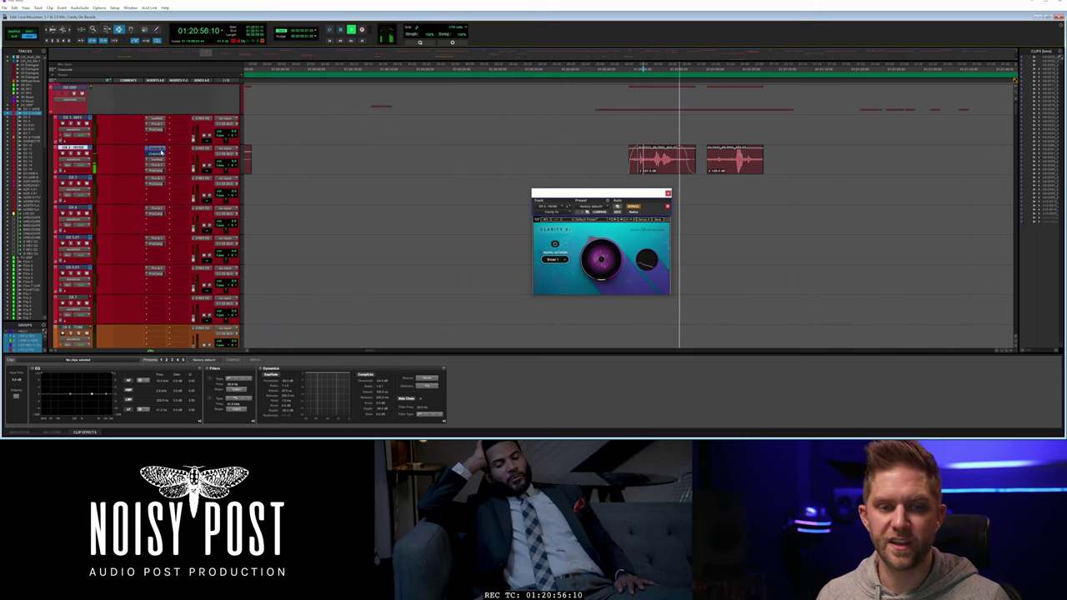
pyautogui.press('space')
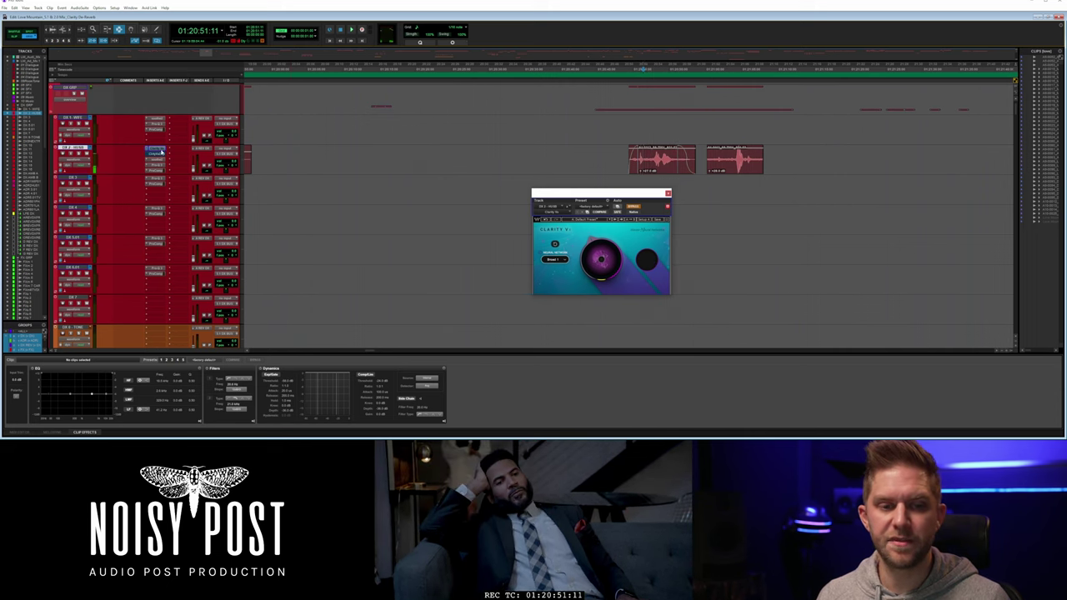
pyautogui.click(642, 163)
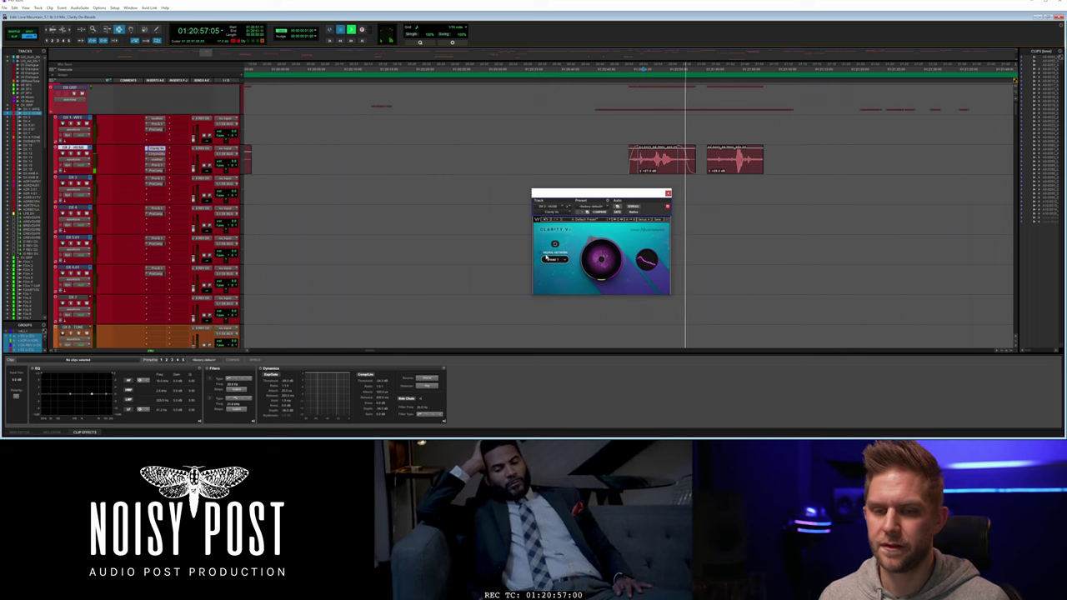
# Stop the dialogue playback and open Clarity Vx DeReverb on the dialogue track.
pyautogui.press('space')
pyautogui.click(156, 154)
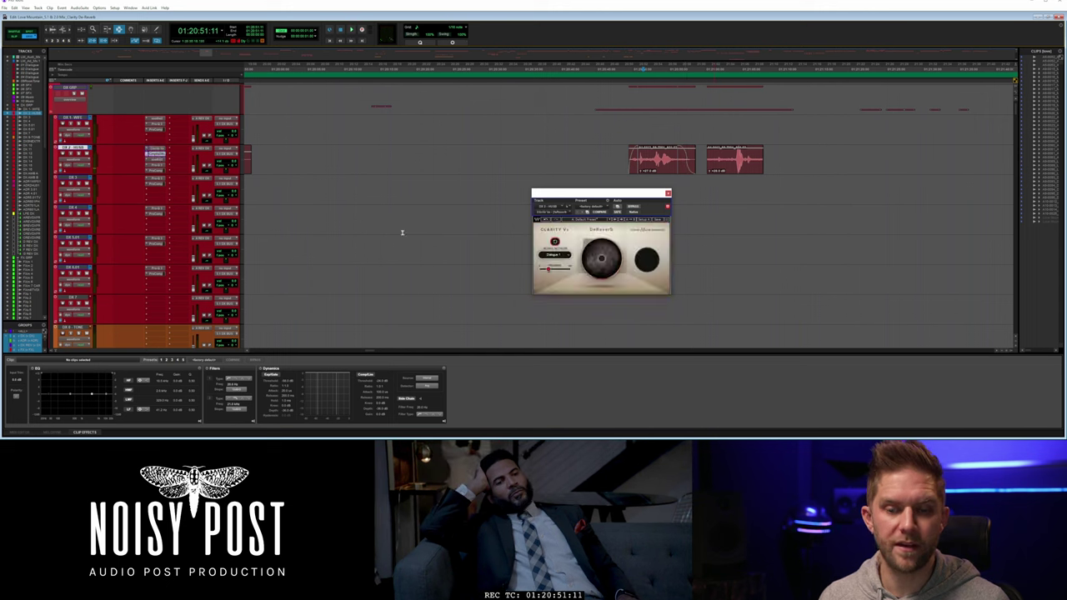
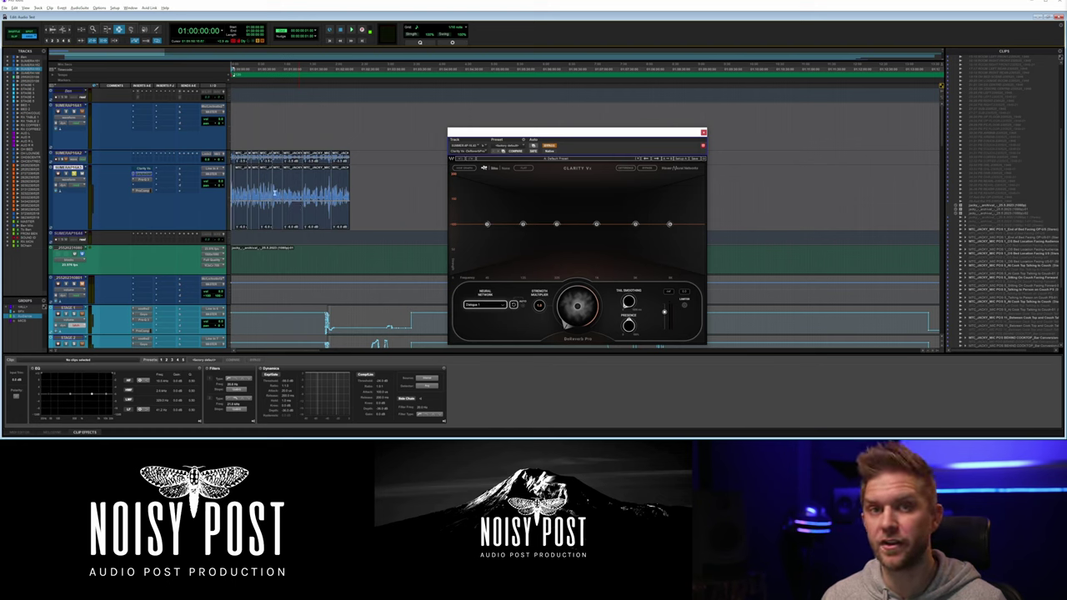
# Select the first clip on the soloed dialogue track and play it twice with the Clarity plug-ins bypassed.
pyautogui.hotkey('ctrl', ']')
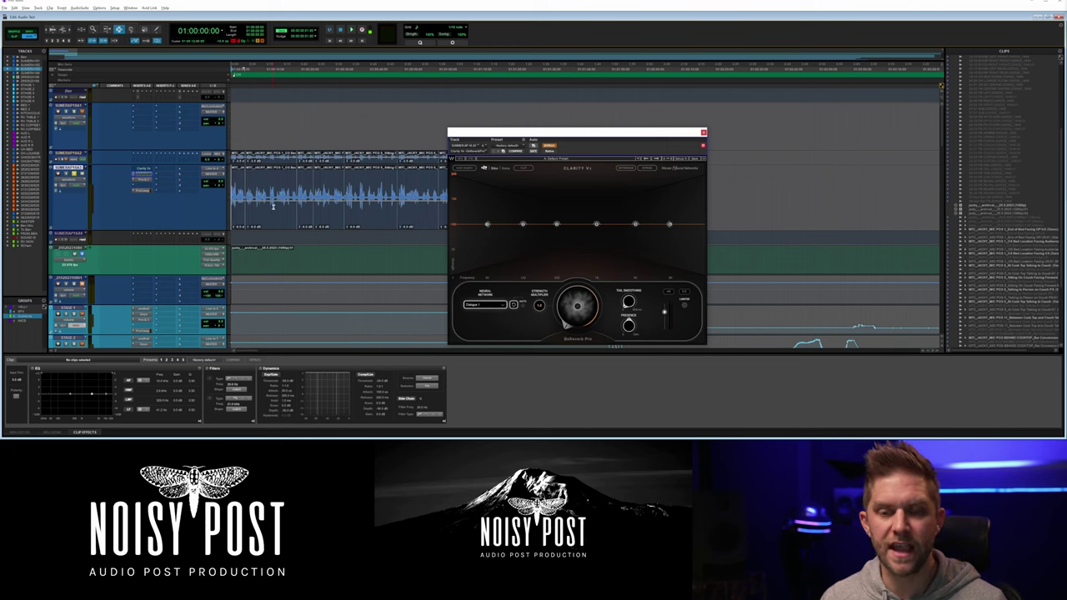
pyautogui.moveTo(241, 190); pyautogui.dragTo(234, 191)
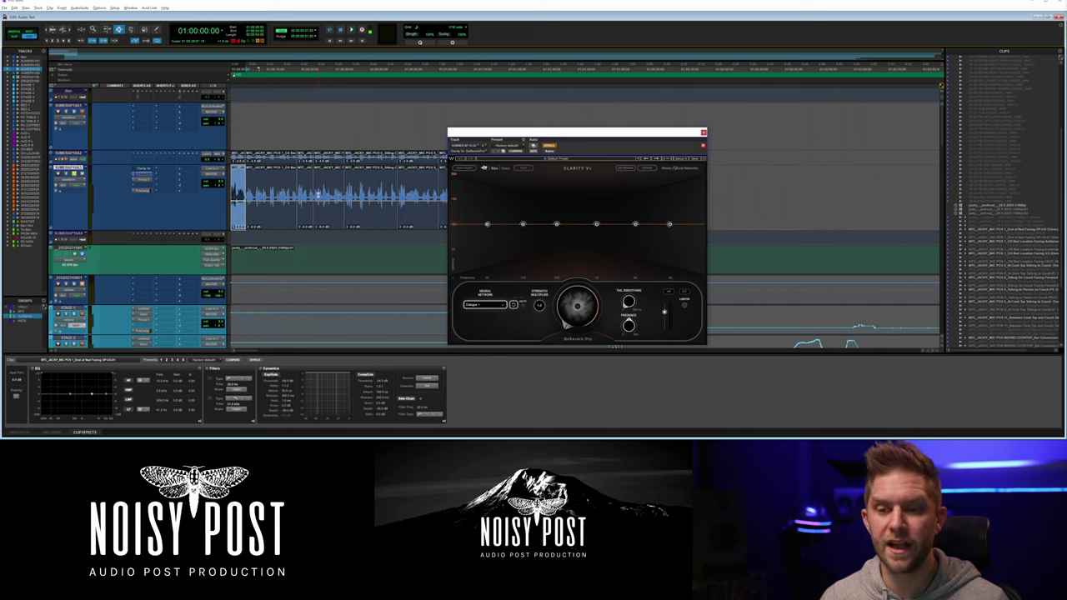
pyautogui.press('space')
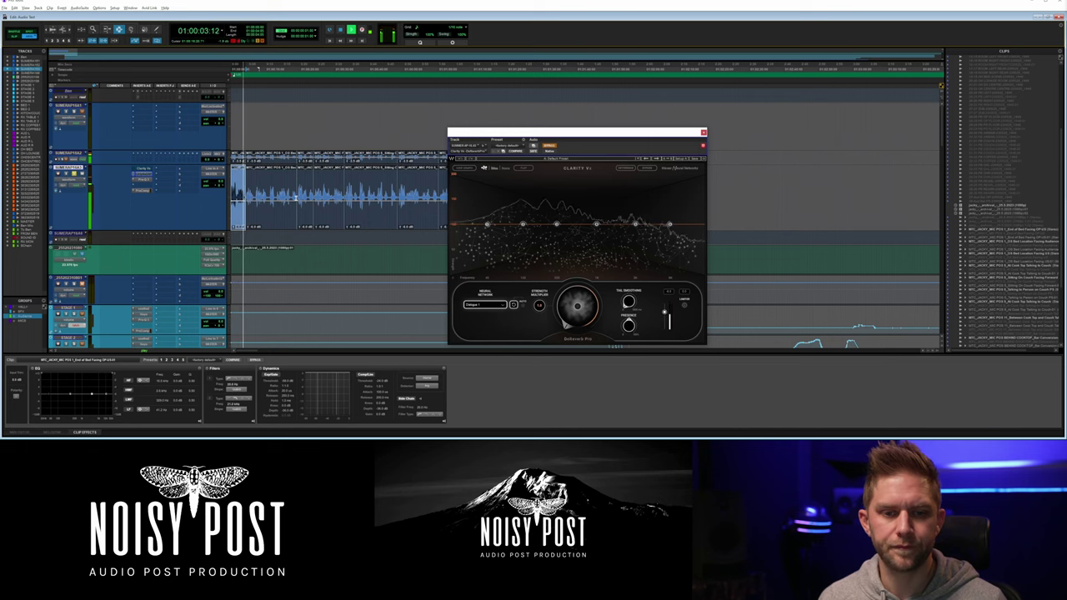
pyautogui.press('space')
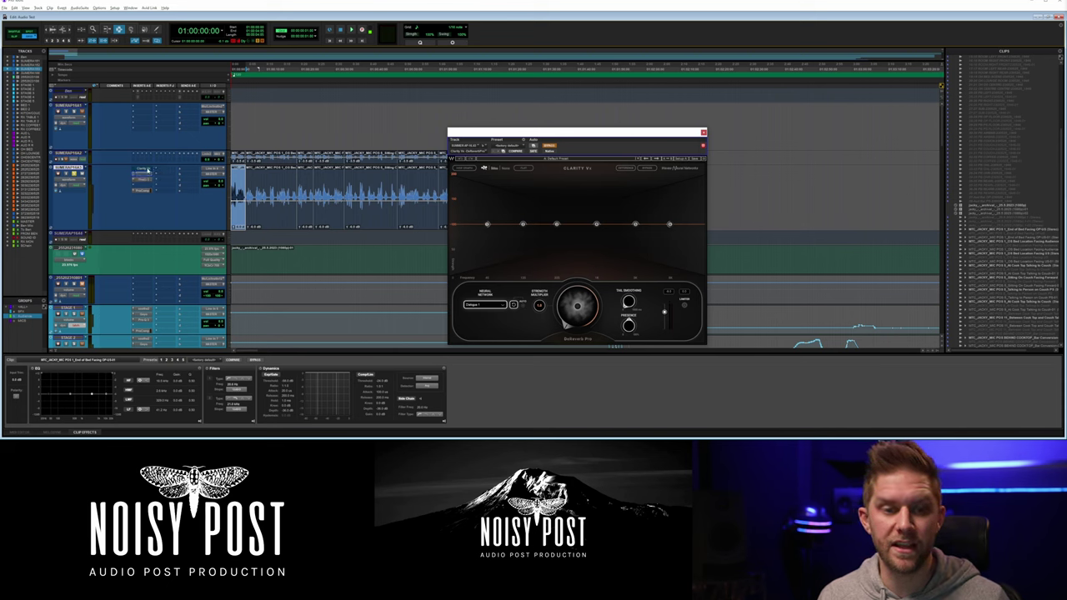
pyautogui.press('space')
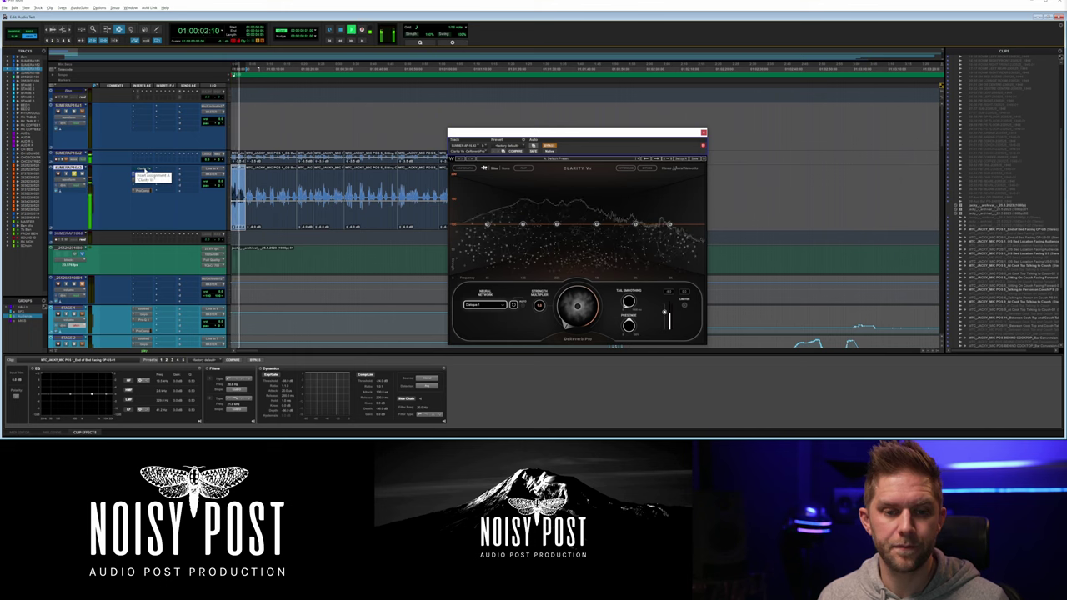
pyautogui.press('space')
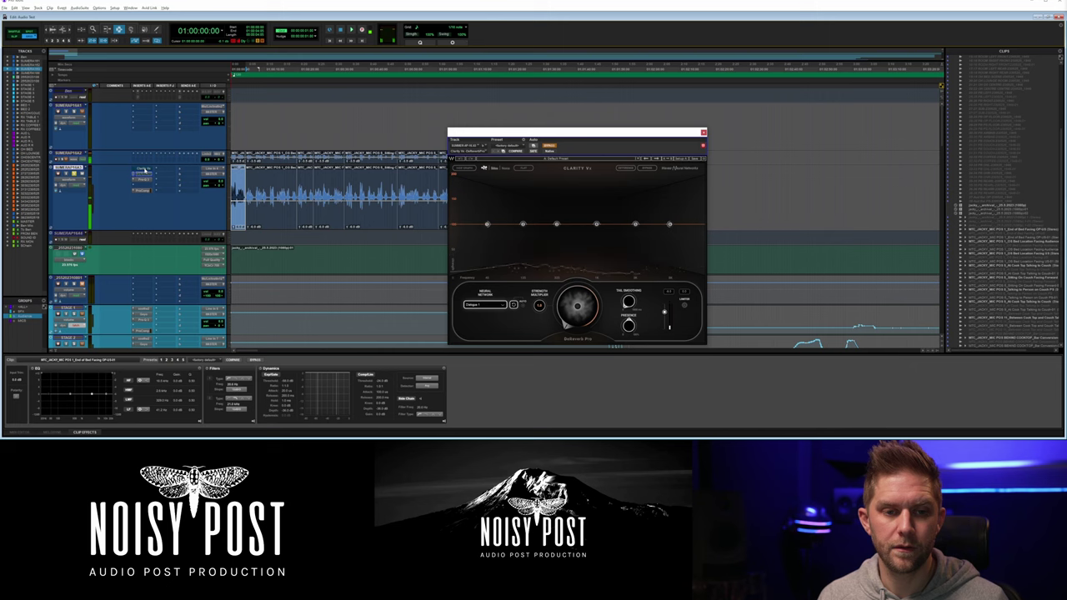
# Play the first clip with the Clarity plug-ins active, viewing Clarity Vx on one pass and Clarity Vx DeReverb Pro on the other.
pyautogui.click(143, 170)
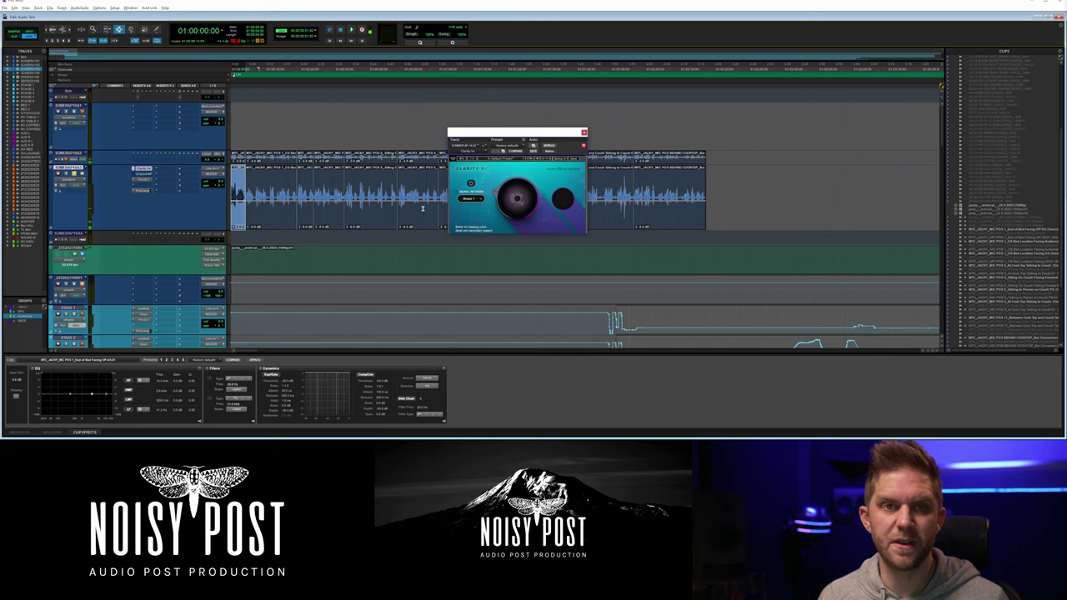
pyautogui.press('space')
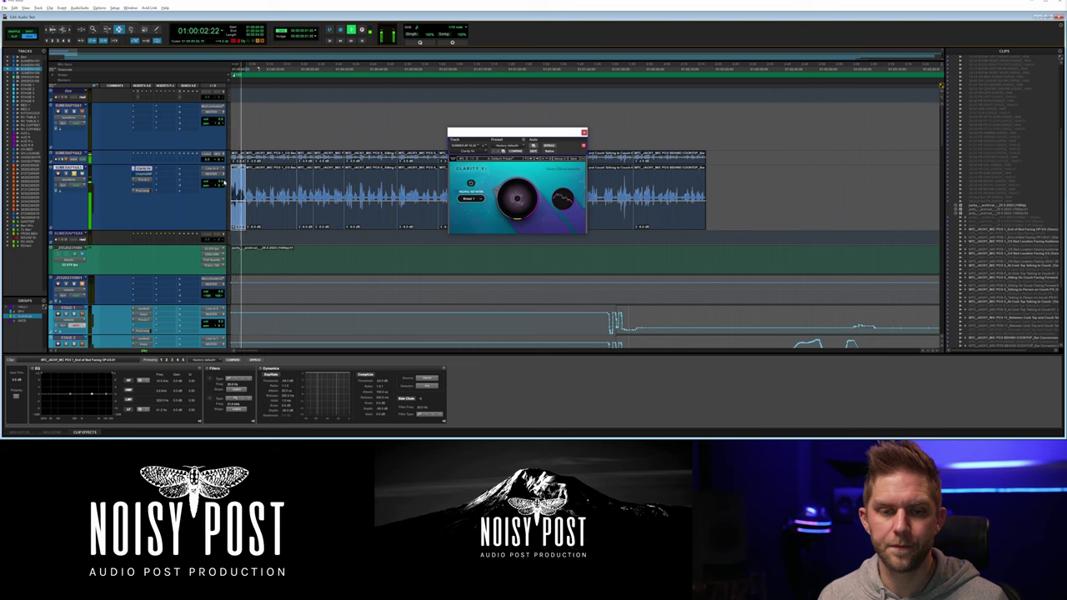
pyautogui.press('space')
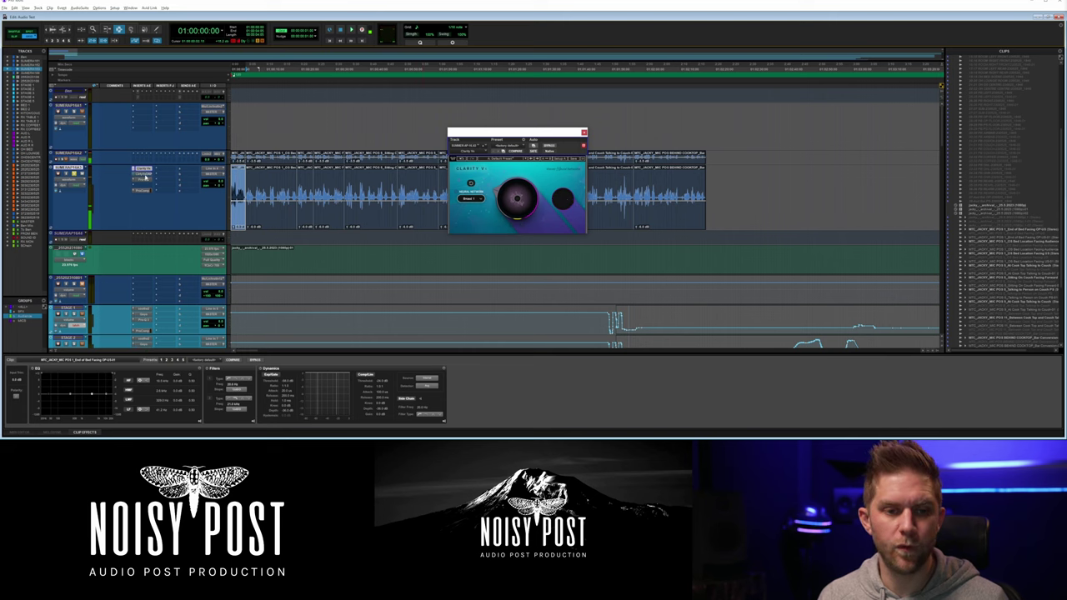
pyautogui.click(143, 173)
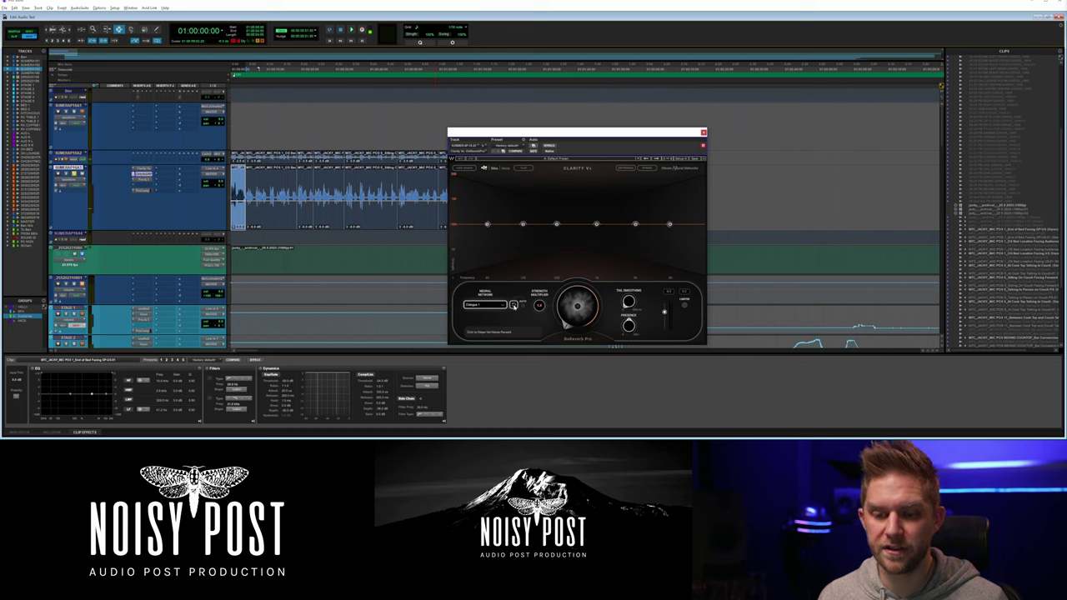
pyautogui.press('space')
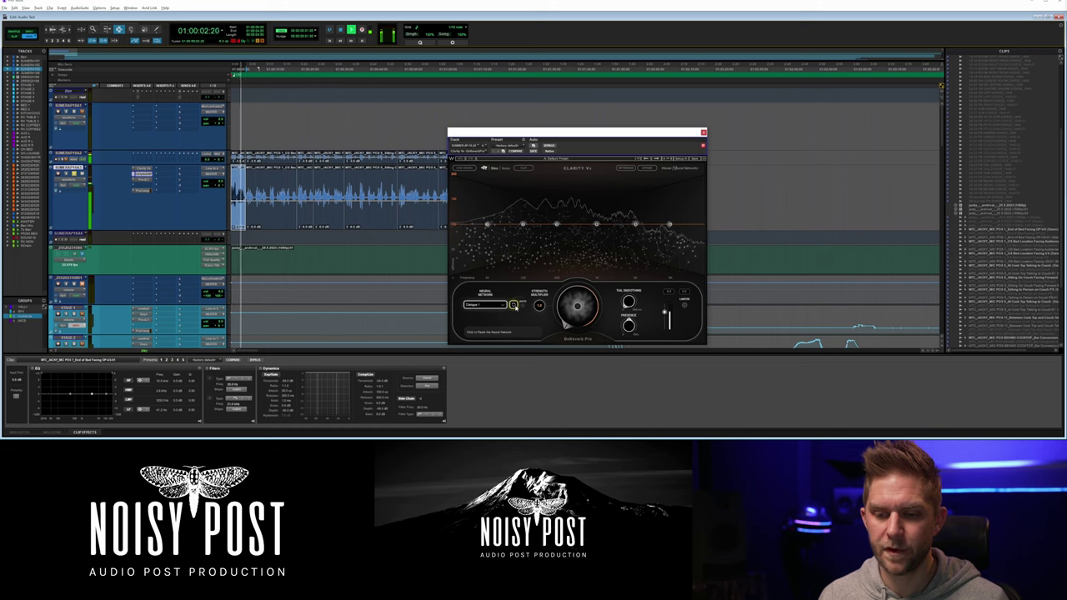
pyautogui.press('space')
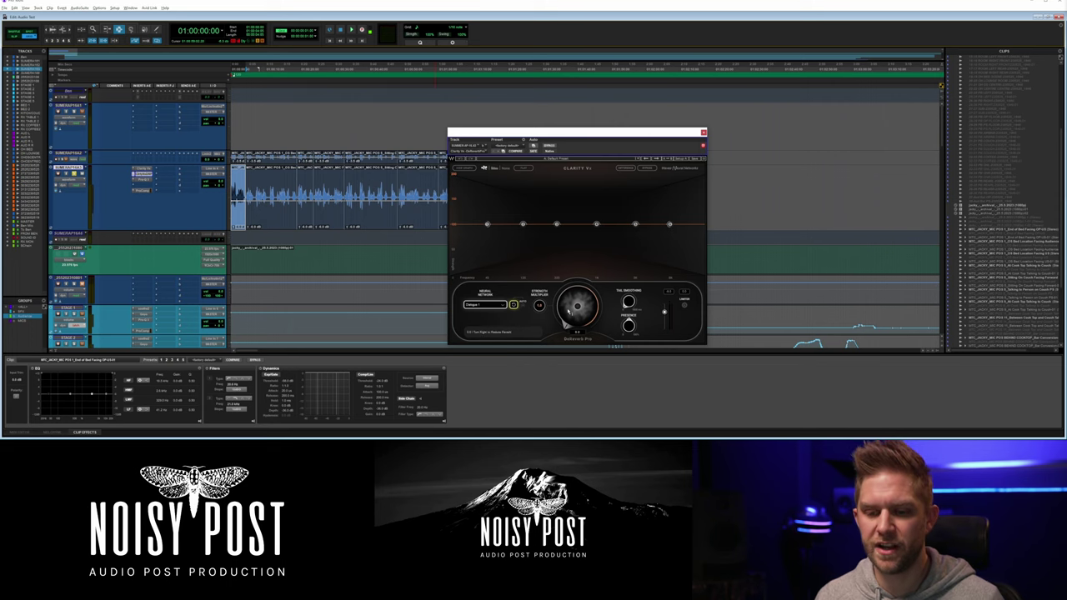
# Raise DeReverb Pro's main reverb reduction gradually to a heavy setting while replaying the first clip.
pyautogui.press('space')
pyautogui.moveTo(577, 307); pyautogui.dragTo(577, 294)
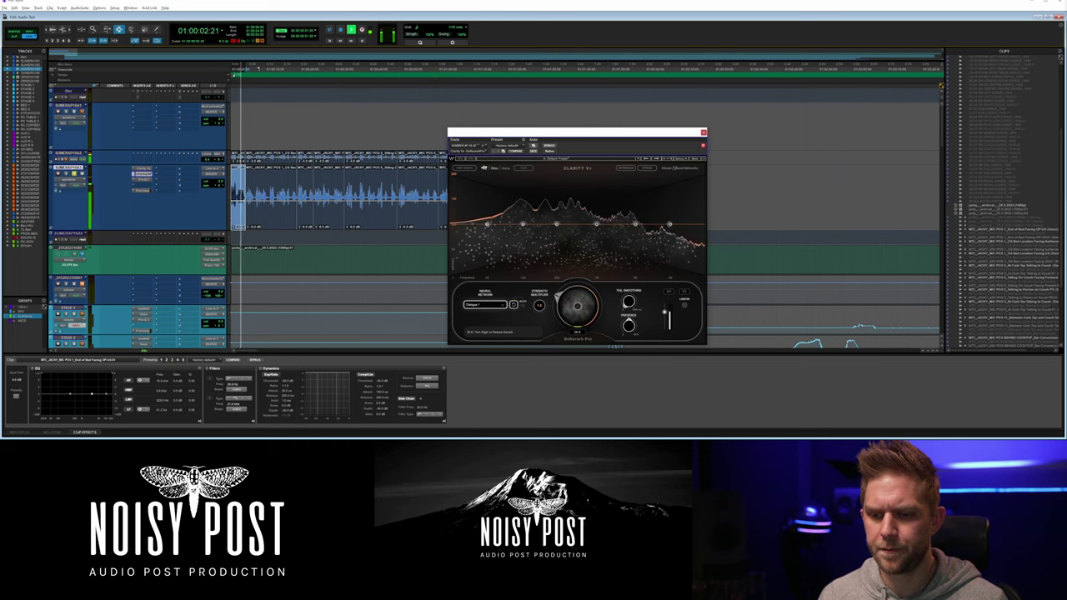
pyautogui.moveTo(571, 321); pyautogui.dragTo(571, 296)
pyautogui.press('space')
pyautogui.press('space')
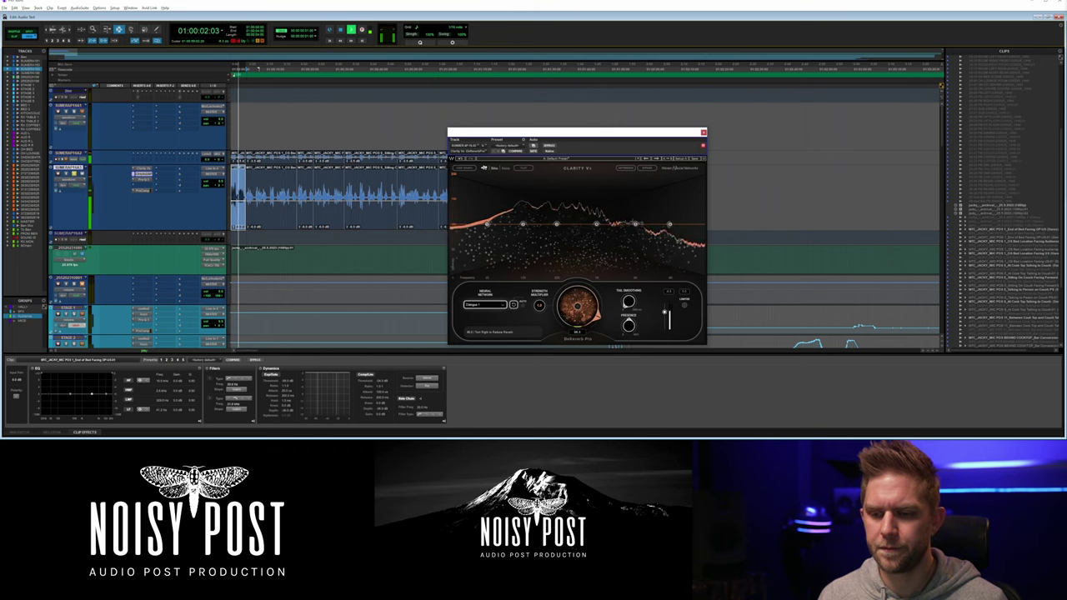
pyautogui.press('space')
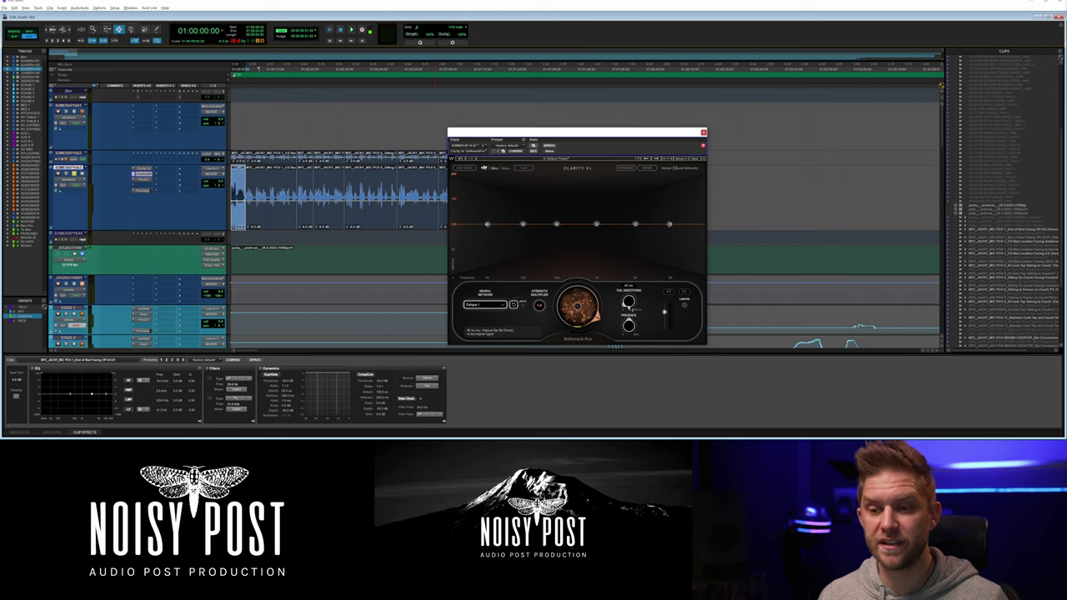
# Raise DeReverb Pro's tail smoothing and replay the first clip to hear its effect.
pyautogui.press('space')
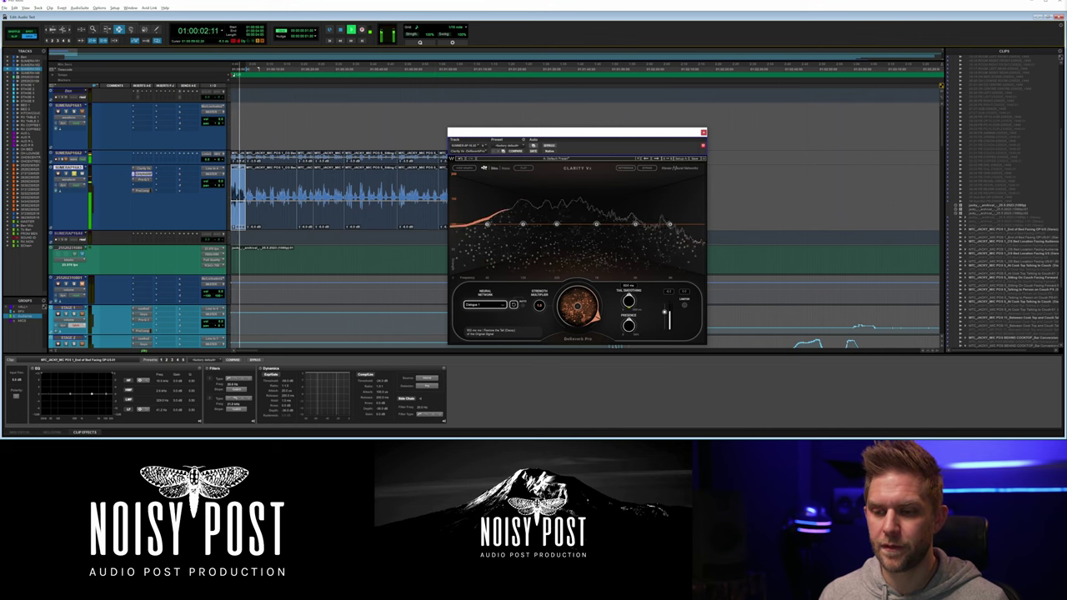
pyautogui.press('space')
pyautogui.press('space')
pyautogui.press('space')
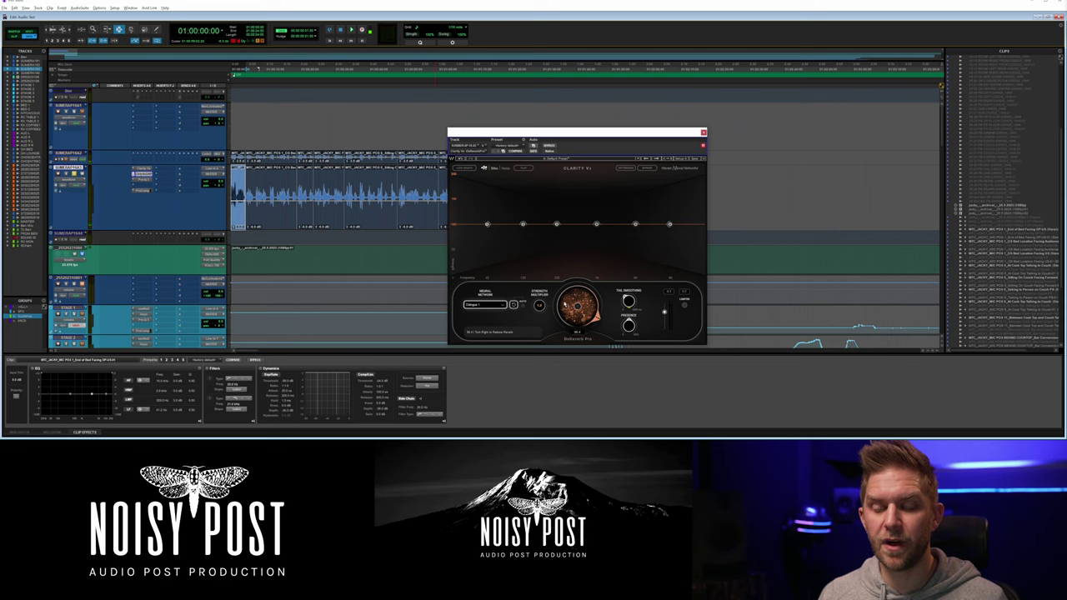
# Lower DeReverb Pro's main reverb reduction and compare the first clip with the Clarity plug-ins active and bypassed.
pyautogui.moveTo(564, 305); pyautogui.dragTo(561, 293)
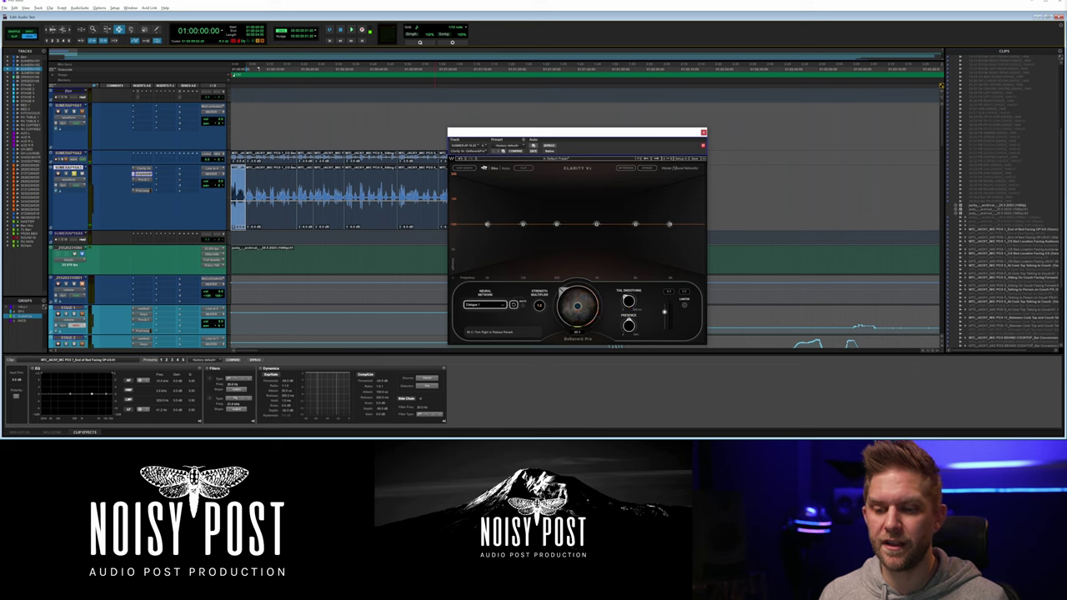
pyautogui.press('space')
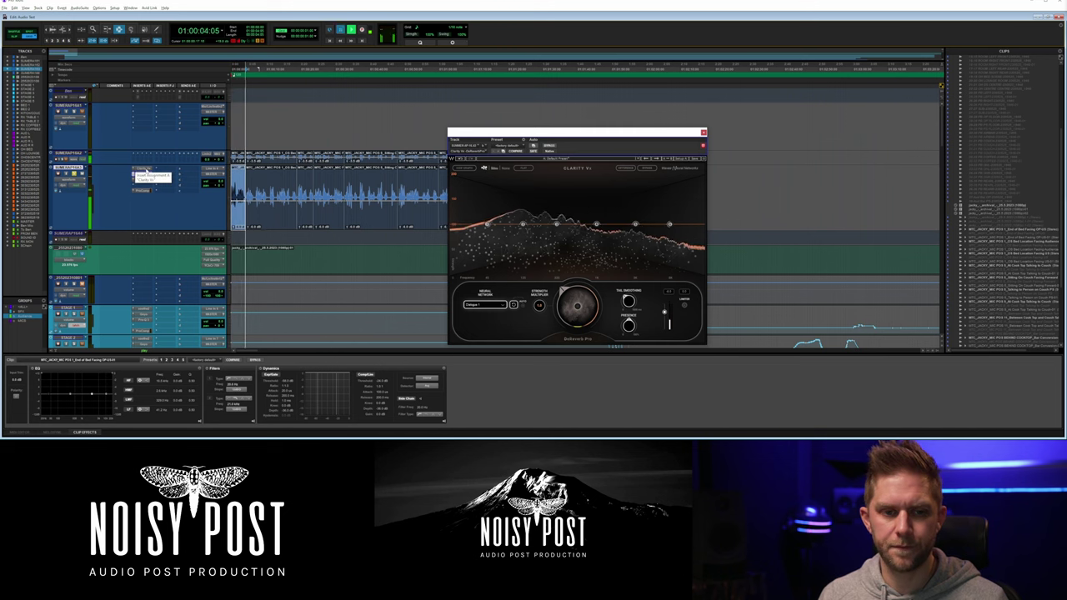
pyautogui.press('space')
pyautogui.press('space')
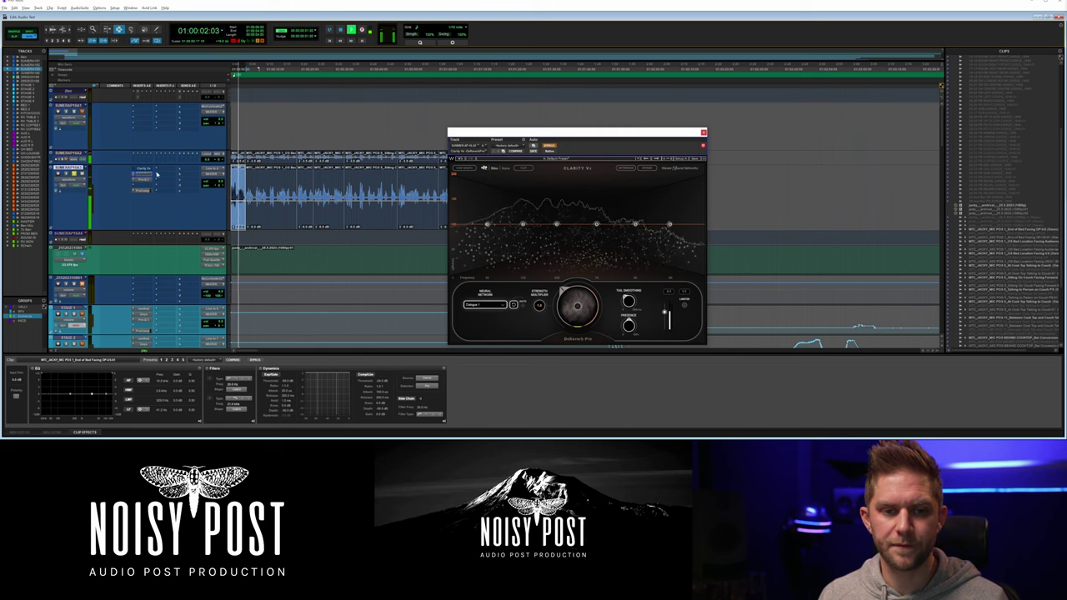
pyautogui.press('space')
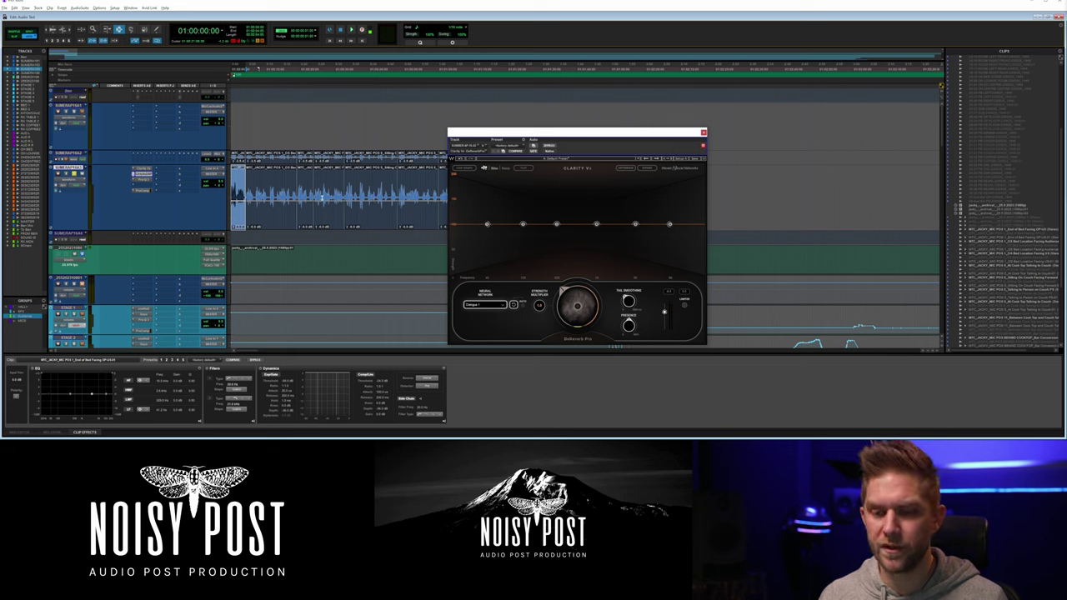
# Play the second clip and lower the lowest and highest bands of DeReverb Pro's frequency curve.
pyautogui.moveTo(245, 200); pyautogui.dragTo(301, 212)
pyautogui.press('space')
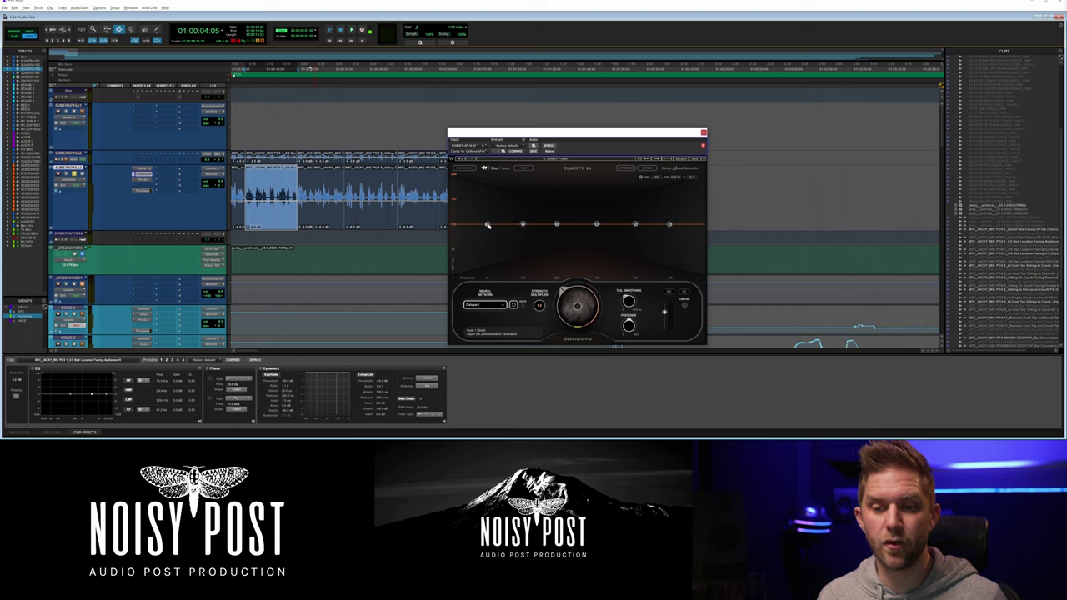
pyautogui.moveTo(488, 225); pyautogui.dragTo(502, 261)
pyautogui.moveTo(668, 225); pyautogui.dragTo(659, 239)
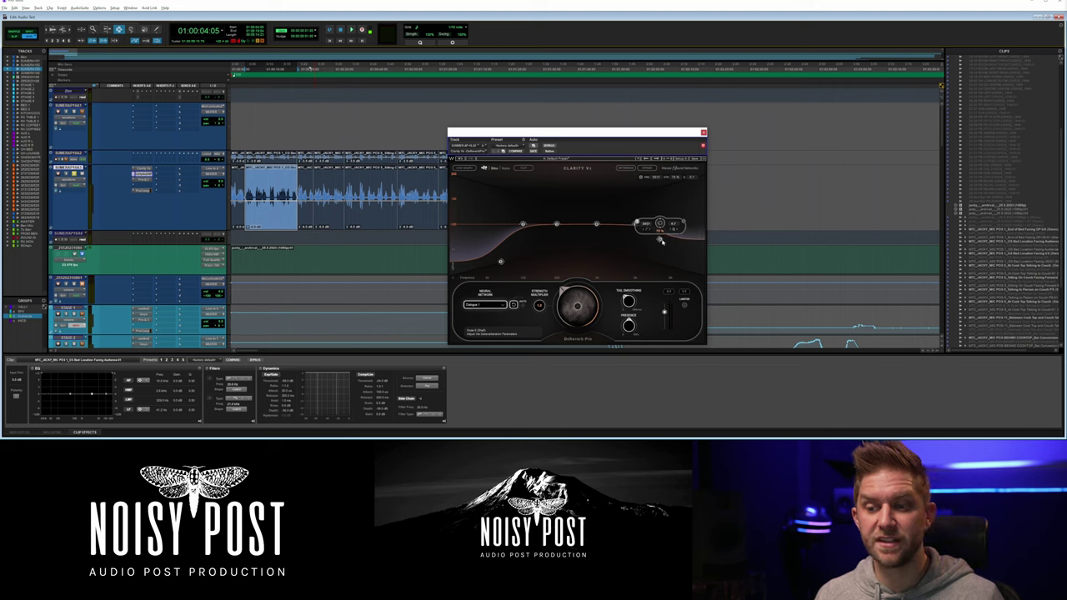
# Raise the third band of the DeReverb Pro curve into a steep peak and increase the main reverb reduction while playing the second clip.
pyautogui.press('space')
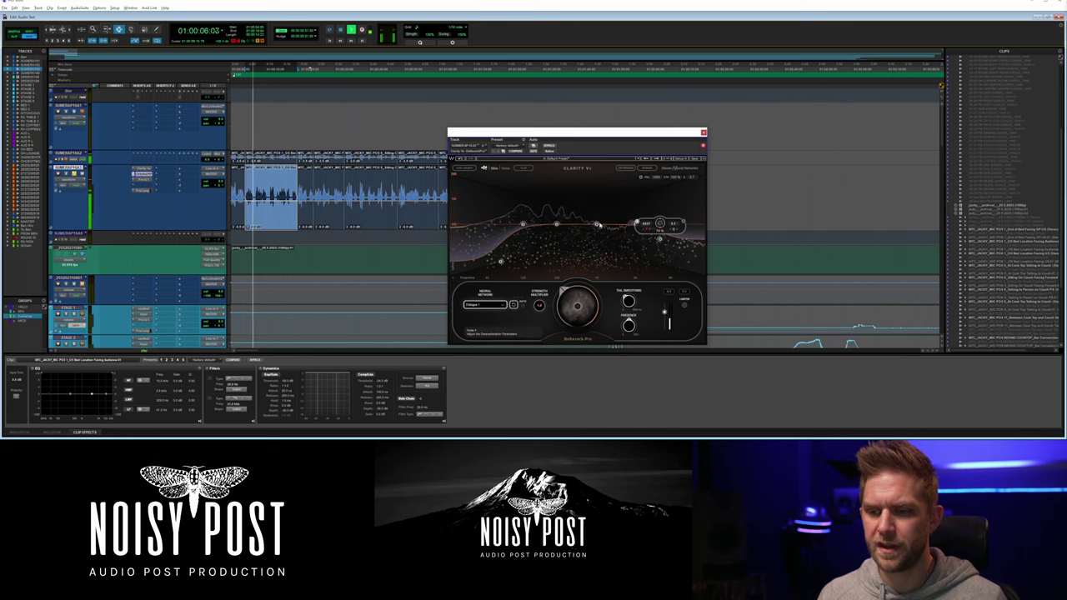
pyautogui.moveTo(557, 225)
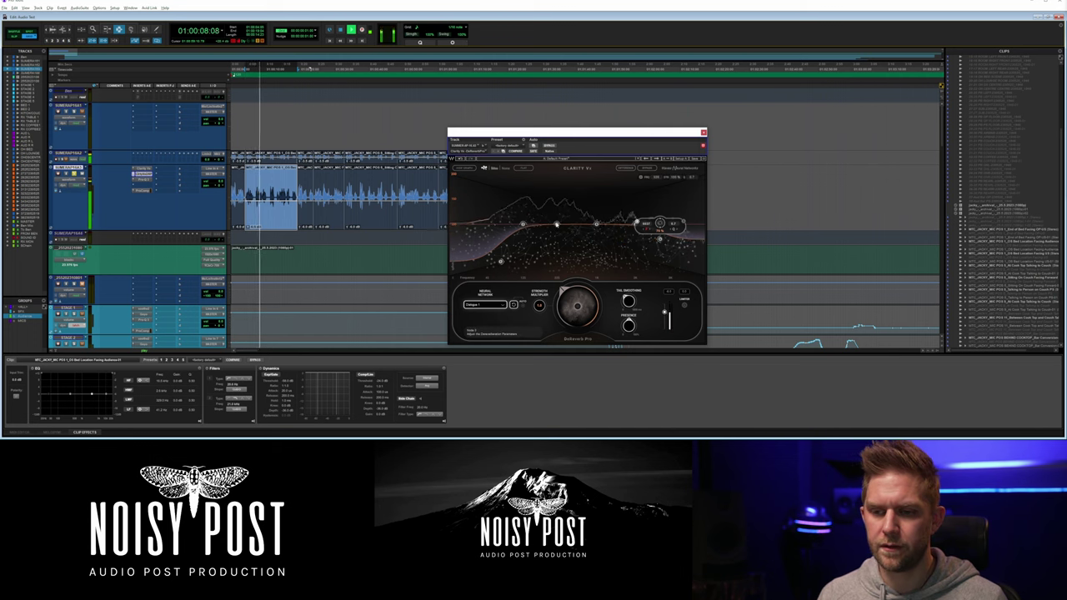
pyautogui.moveTo(556, 225); pyautogui.dragTo(555, 215)
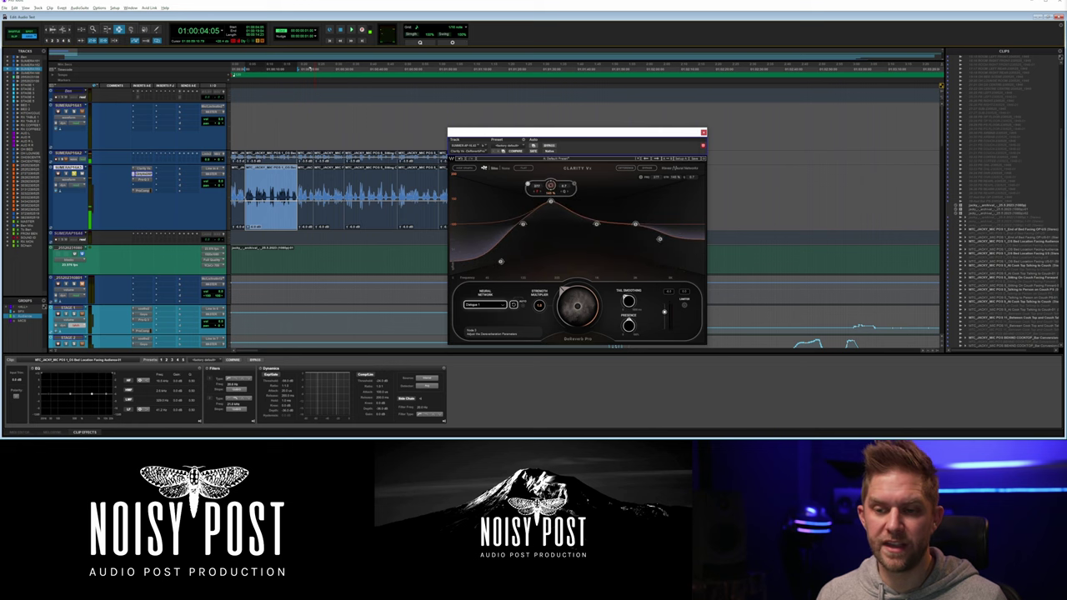
pyautogui.press('space')
pyautogui.moveTo(550, 204); pyautogui.dragTo(556, 204)
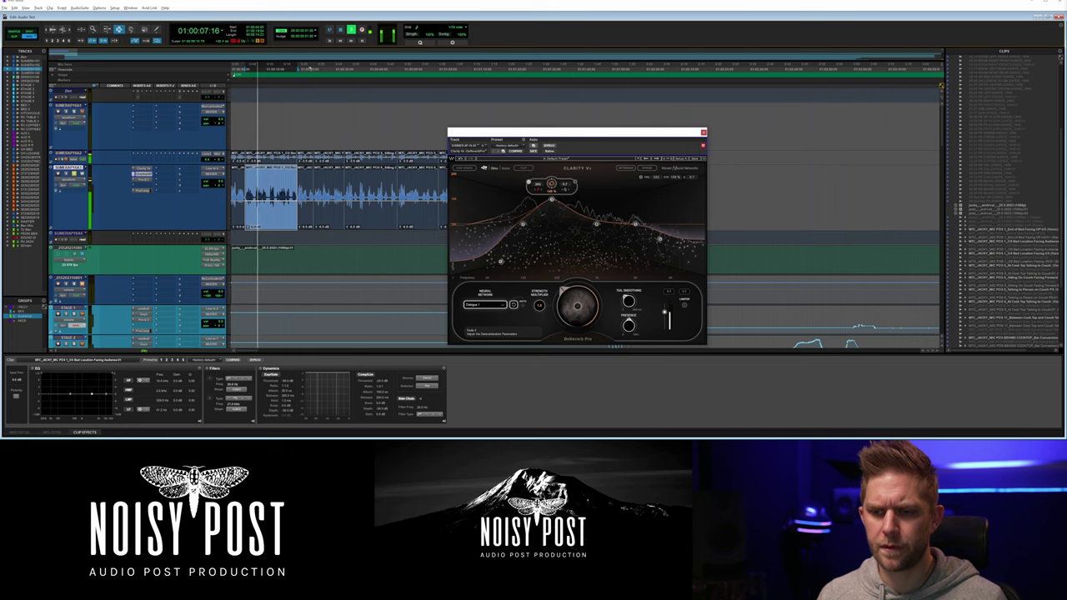
pyautogui.moveTo(551, 210); pyautogui.dragTo(551, 186)
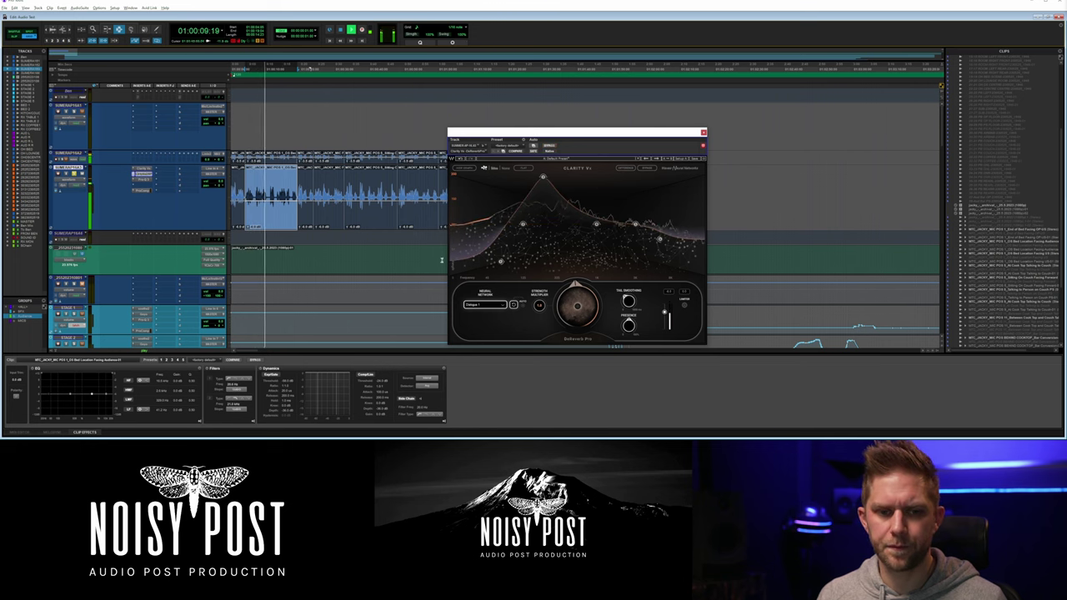
pyautogui.moveTo(576, 305); pyautogui.dragTo(576, 295)
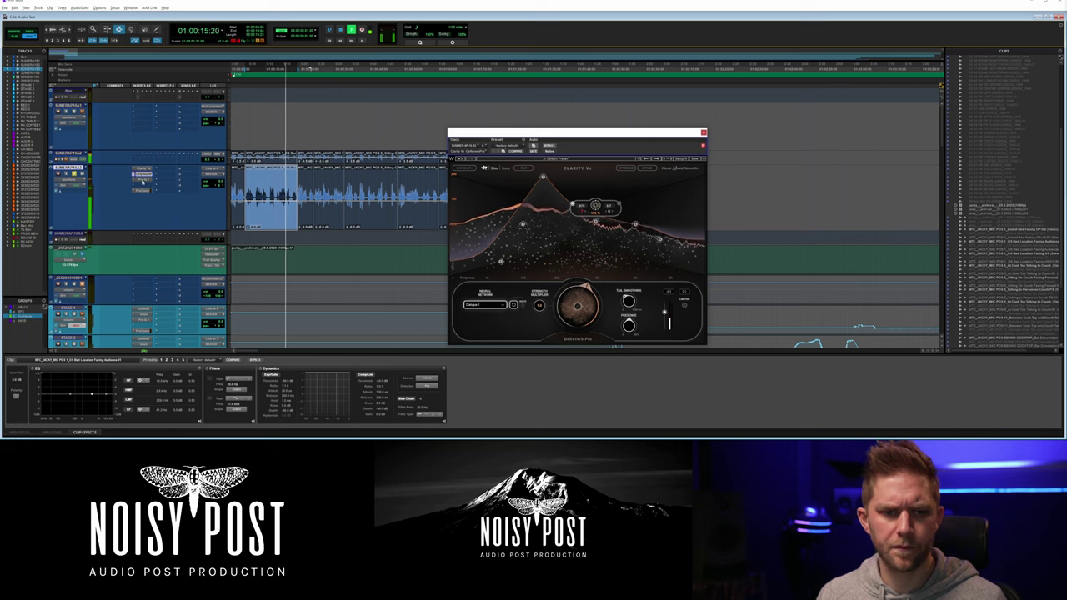
# Open FabFilter Pro-Q 3 and shape cuts in the low mids, upper mids and highs while playing the second clip.
pyautogui.click(143, 177)
pyautogui.moveTo(582, 236)
pyautogui.mouseDown()
pyautogui.moveTo(584, 205)
pyautogui.moveTo(589, 250)
pyautogui.mouseUp()
pyautogui.press('space')
pyautogui.press('space')
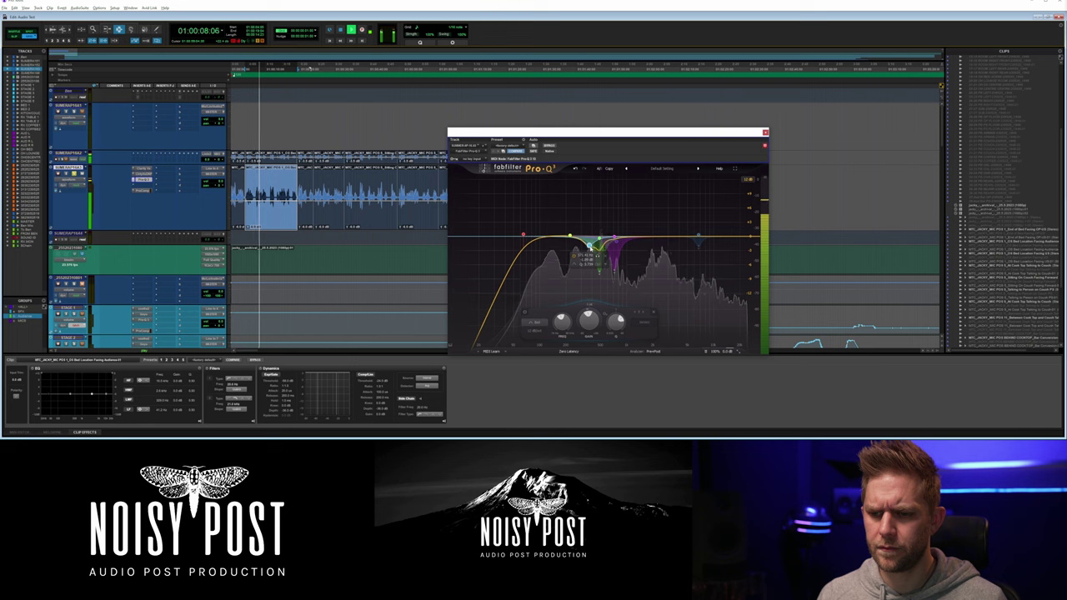
pyautogui.moveTo(668, 209); pyautogui.dragTo(669, 192)
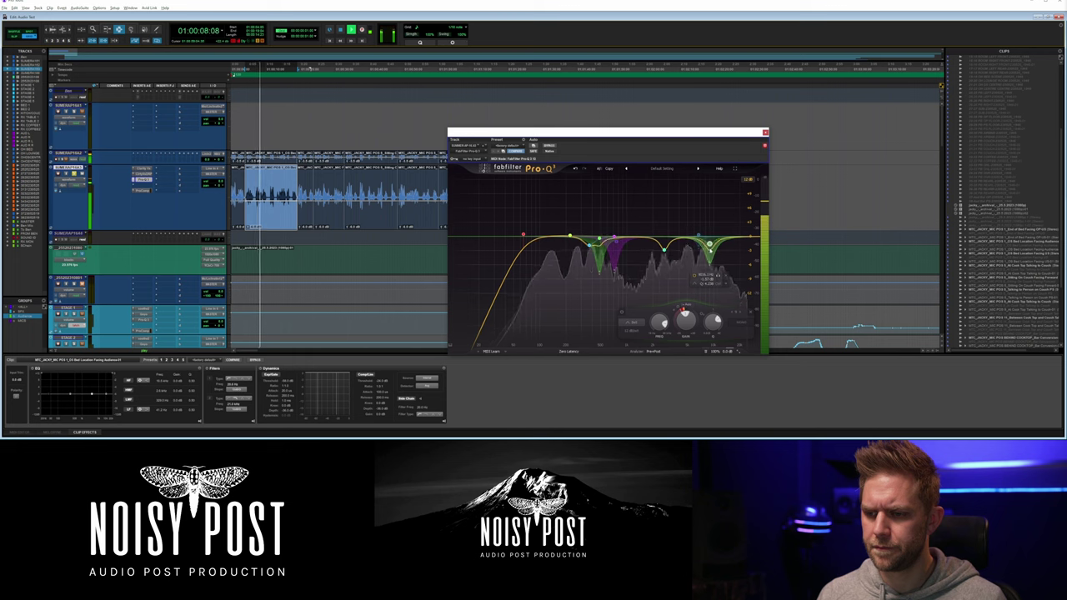
pyautogui.moveTo(709, 265); pyautogui.dragTo(708, 260)
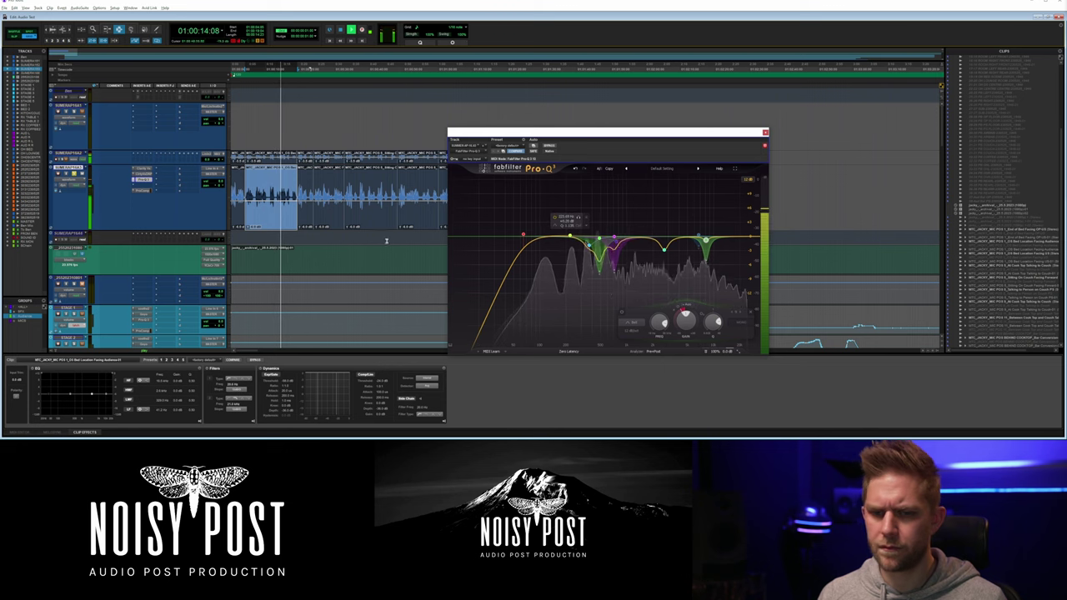
pyautogui.press('space')
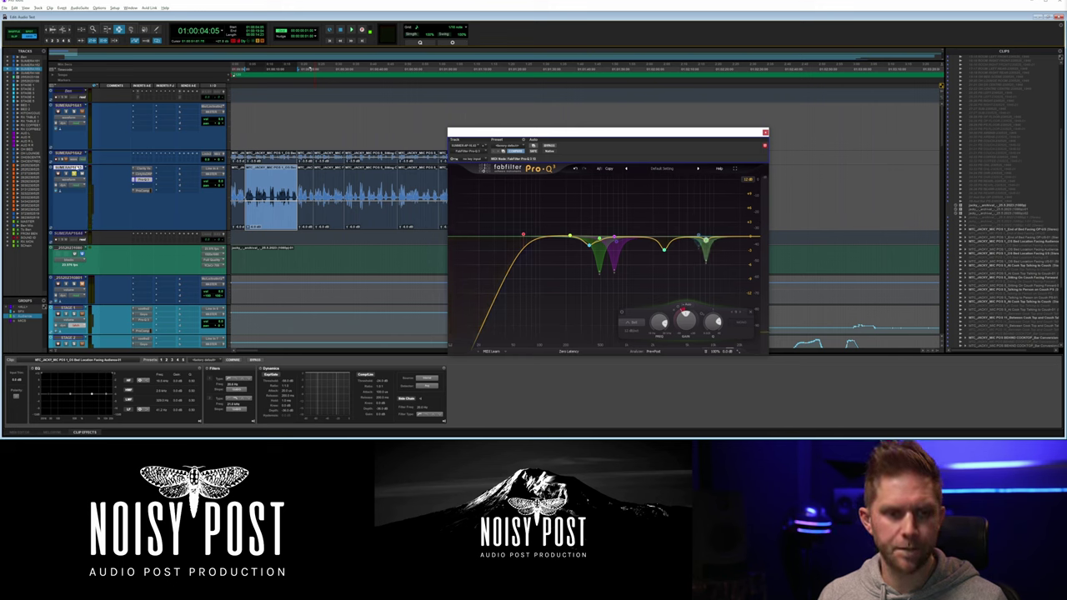
# Select all clips on the track to enable their clip effects, and replay the second clip.
pyautogui.hotkey('ctrl', 'a')
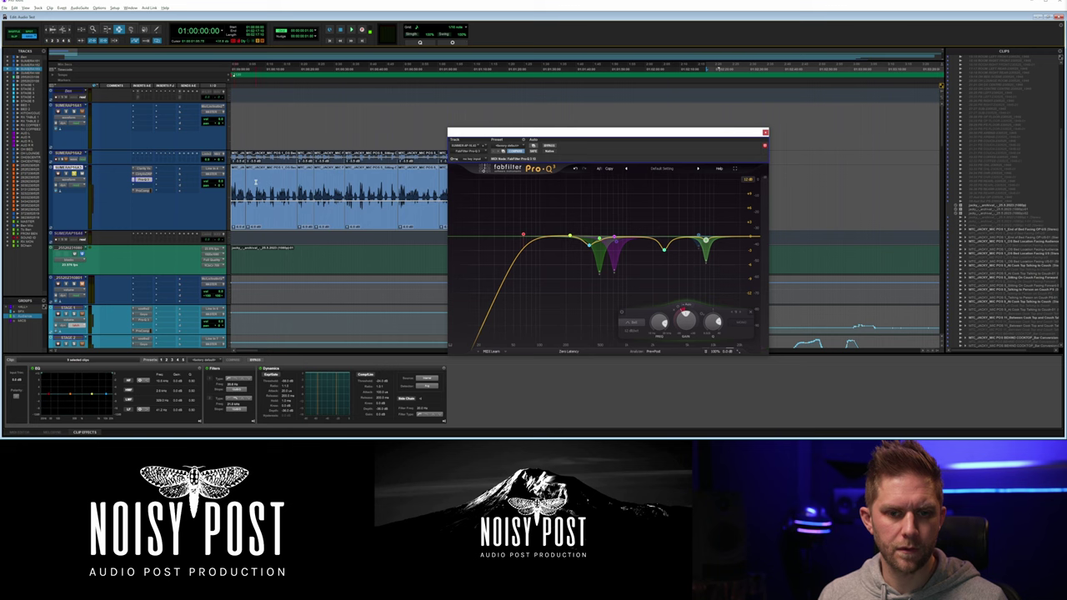
pyautogui.doubleClick(256, 181)
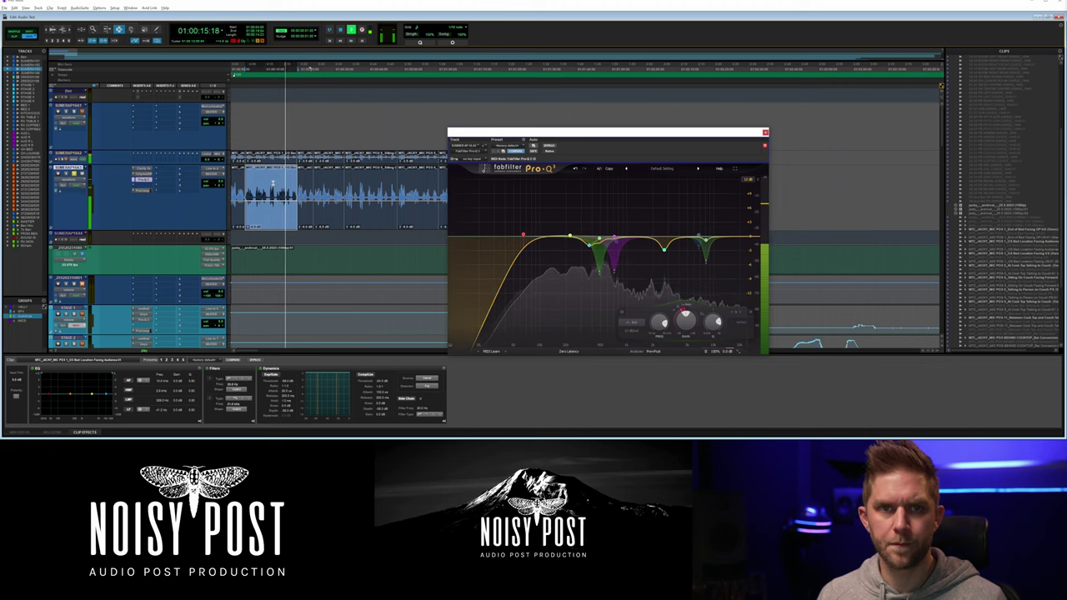
pyautogui.press('space')
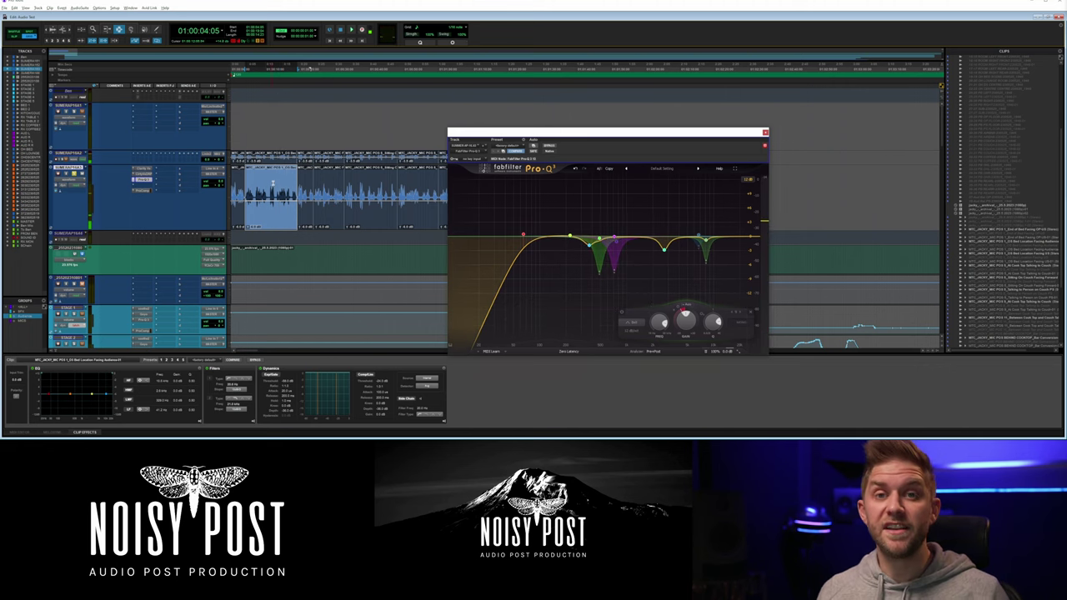